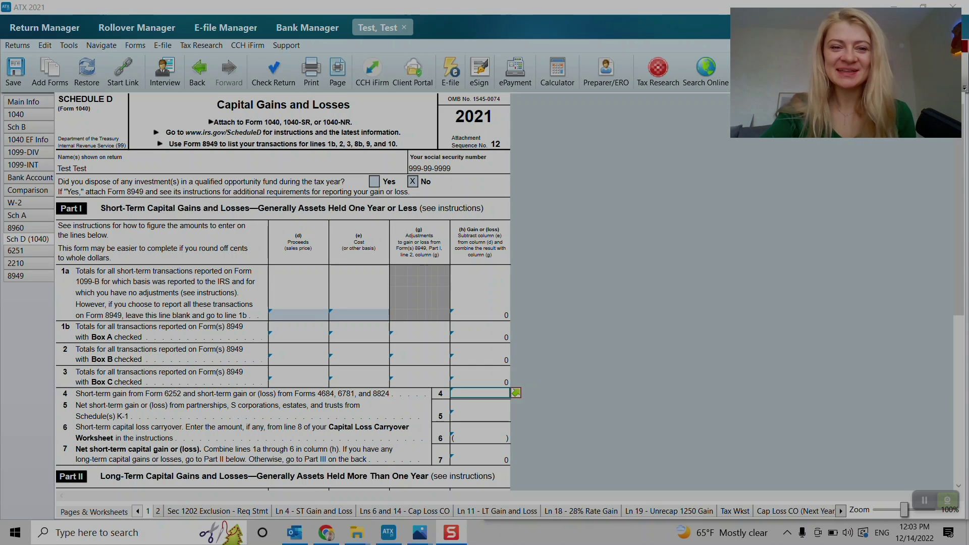
Open Form 1040 and jump from the capital gain or loss amount on line 7 to page 1 of Schedule D.
click(23, 102)
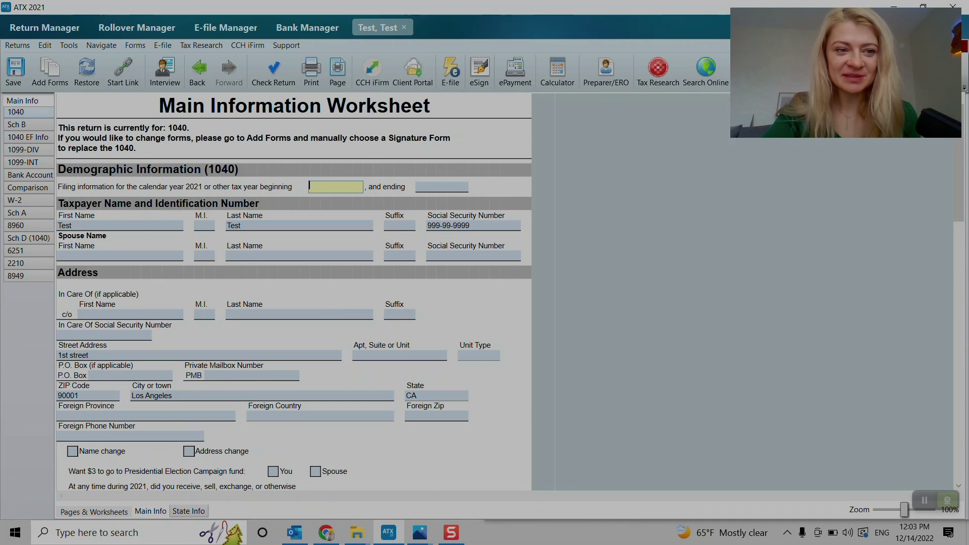
click(16, 112)
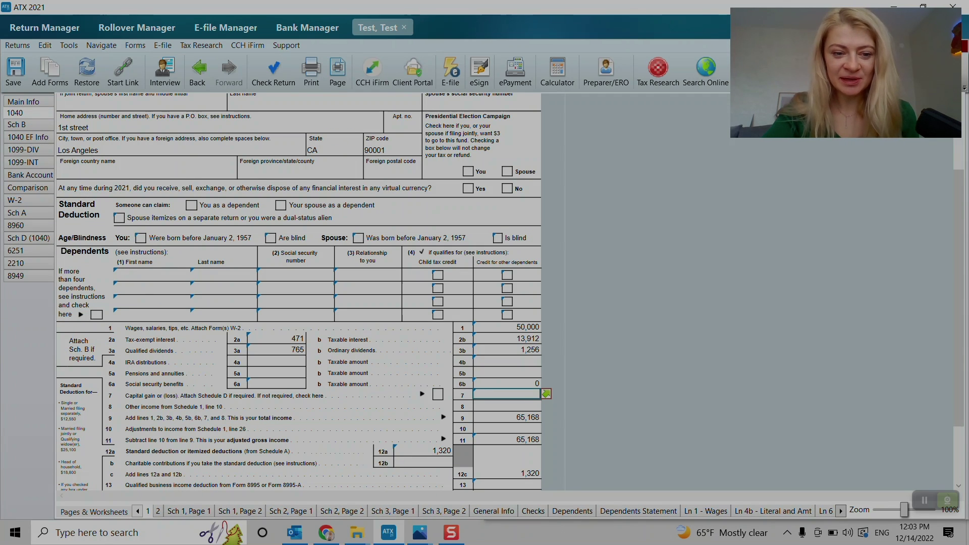
scroll(299, 291, up, 3)
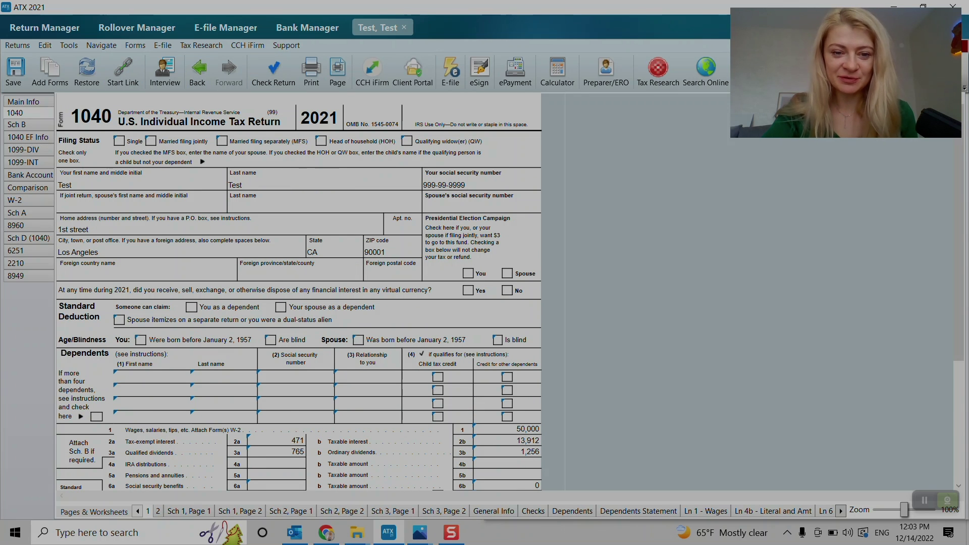
scroll(298, 290, down, 5)
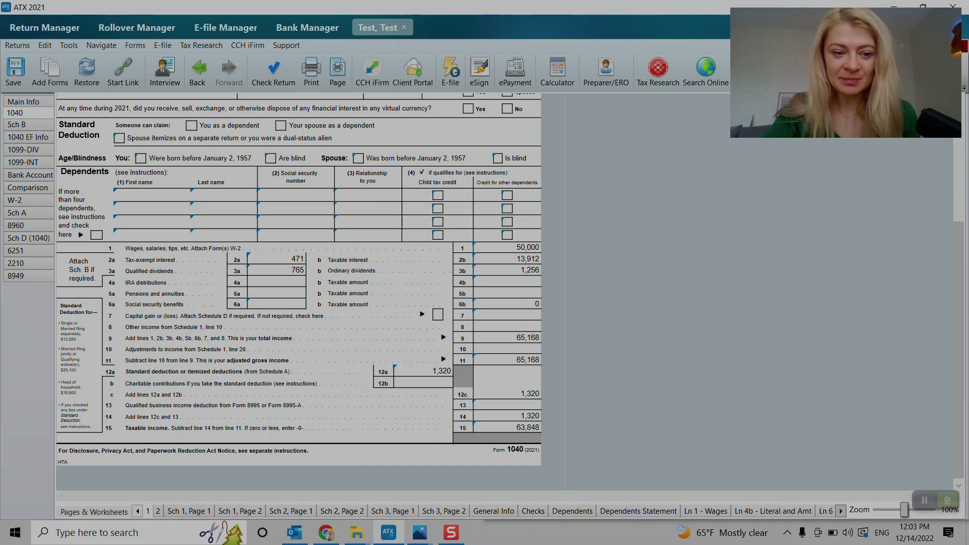
click(507, 315)
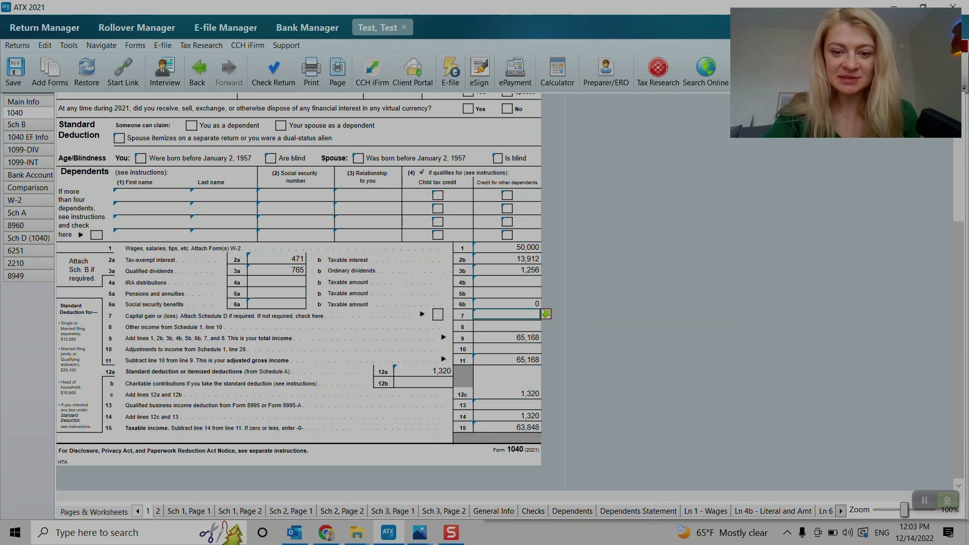
click(547, 315)
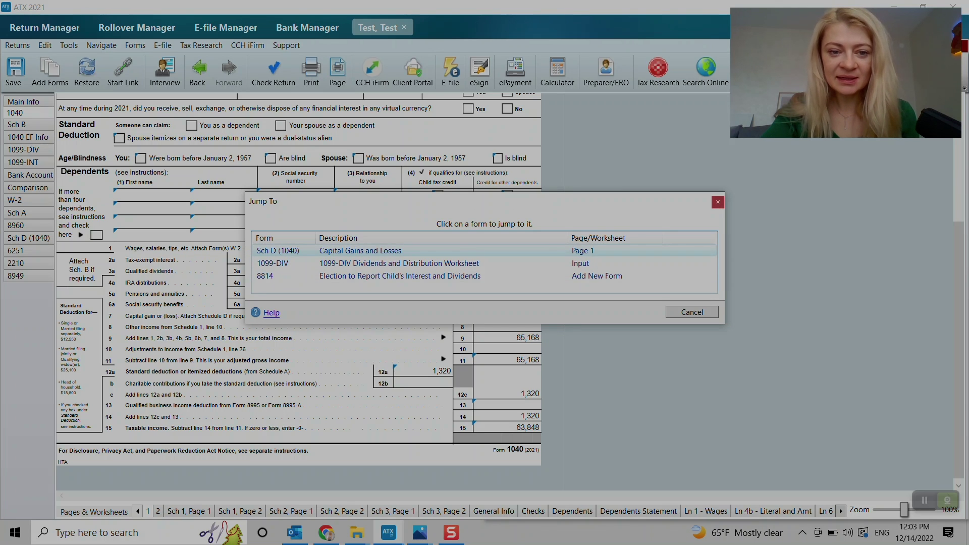
click(361, 251)
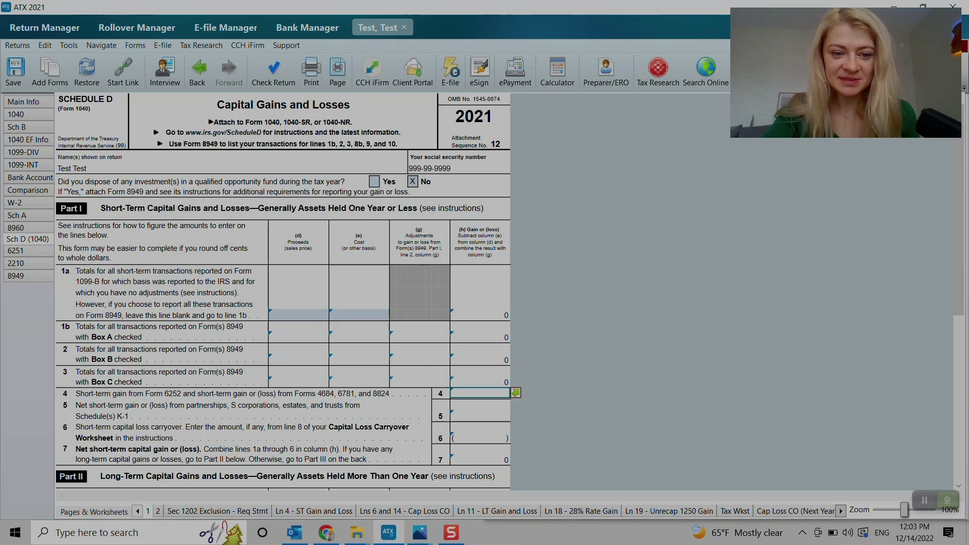
From the Schedule D line 1b proceeds cell for Box A transactions, jump to Form 8949.
click(298, 337)
click(299, 315)
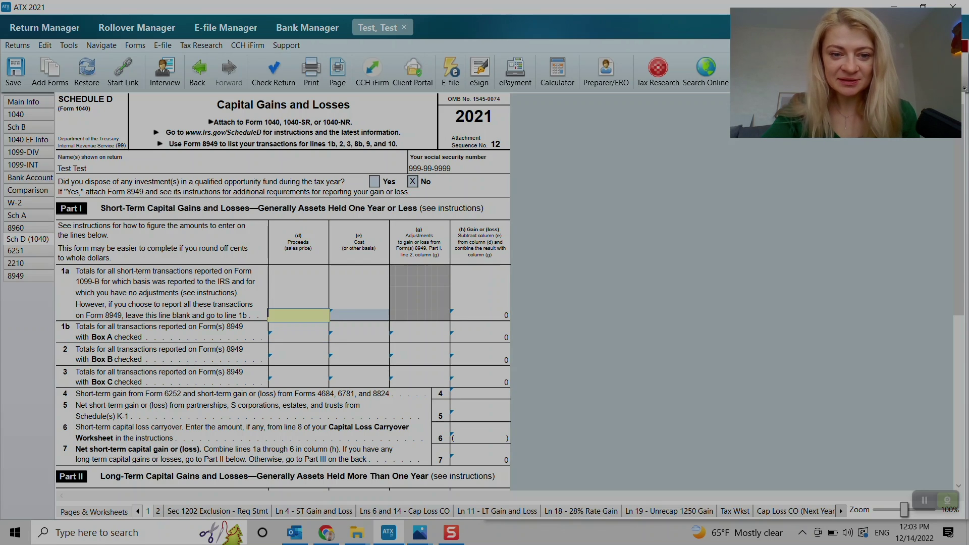
click(359, 315)
click(299, 315)
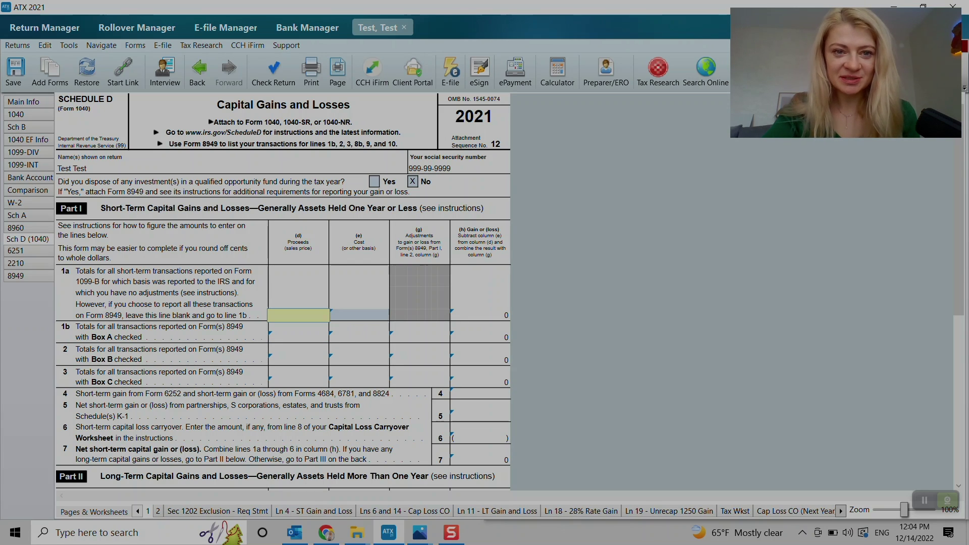
click(299, 337)
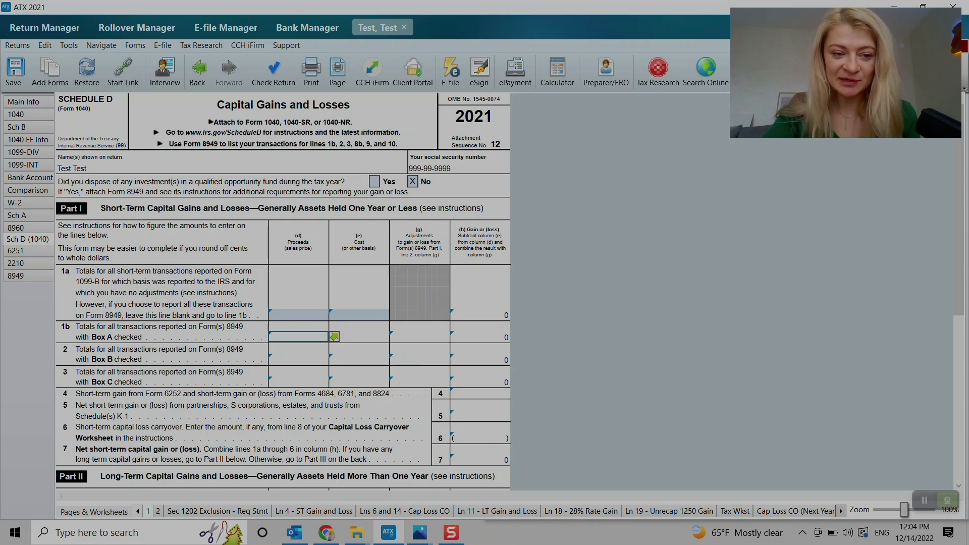
click(335, 336)
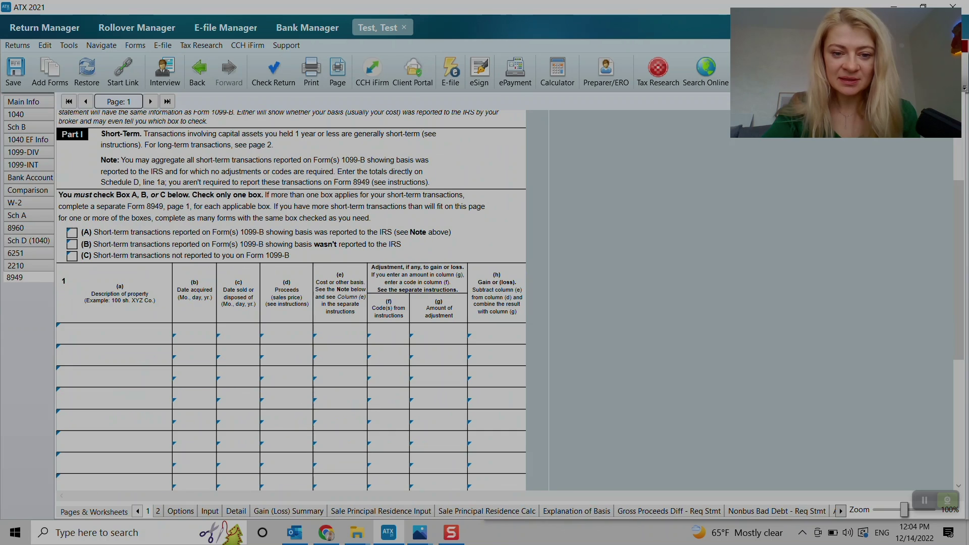
Open the input sheet from the first short-term transaction row of Form 8949 and enter E-trade as the property description.
scroll(291, 300, up, 3)
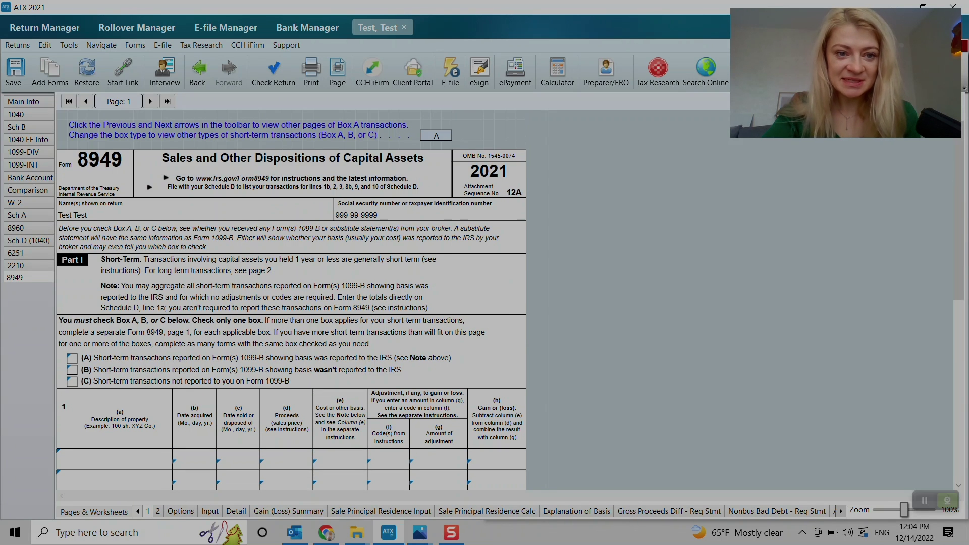
scroll(291, 301, down, 3)
click(114, 339)
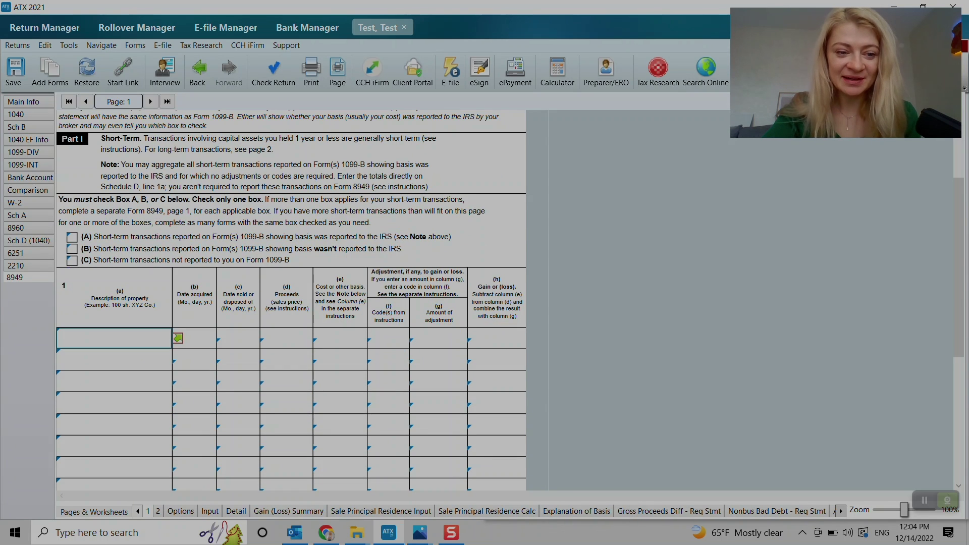
click(177, 339)
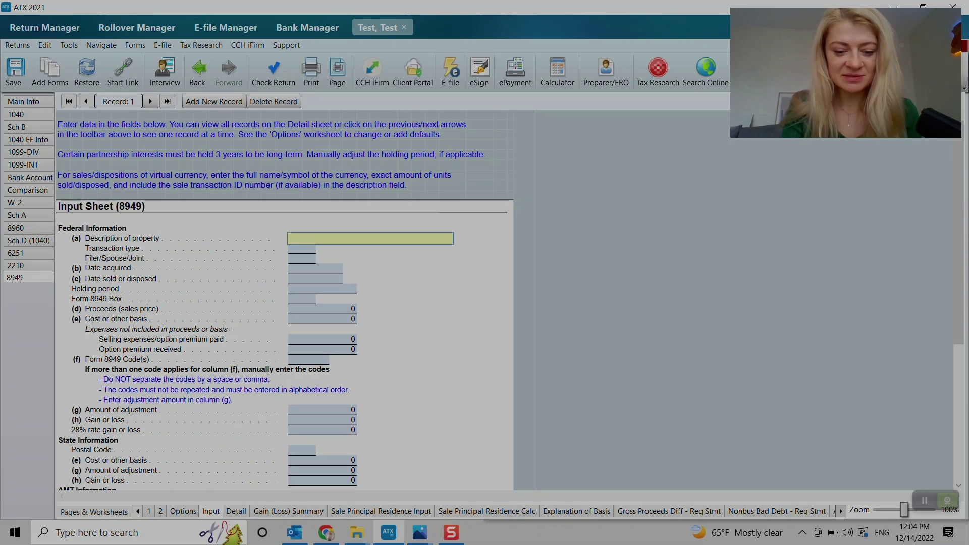
text(E-trade)
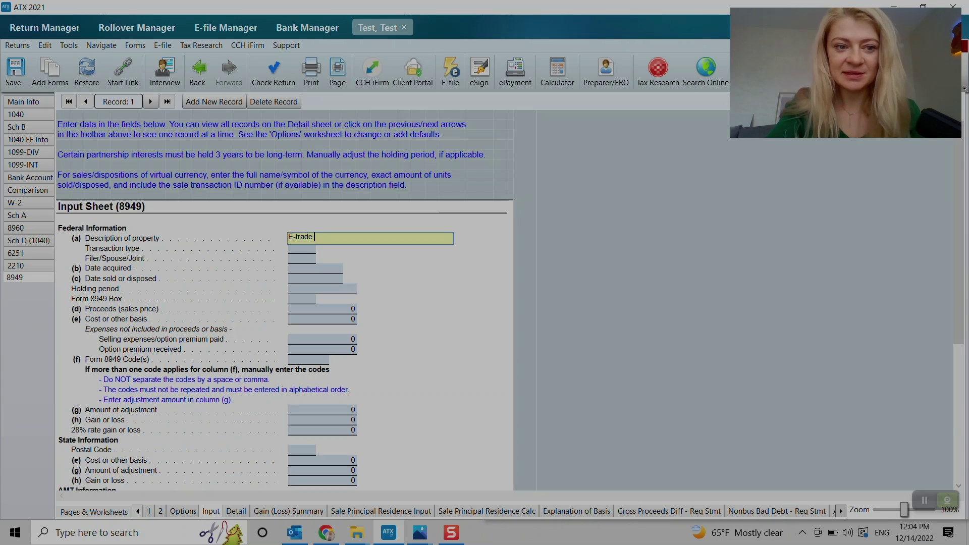
key(Tab)
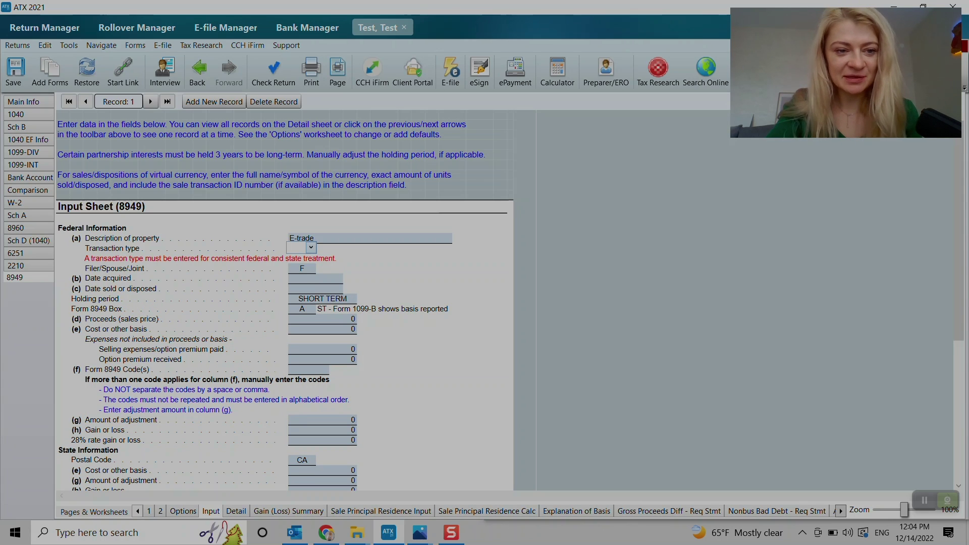
Look through the transaction type options for the E-trade record and select (blank).
click(311, 248)
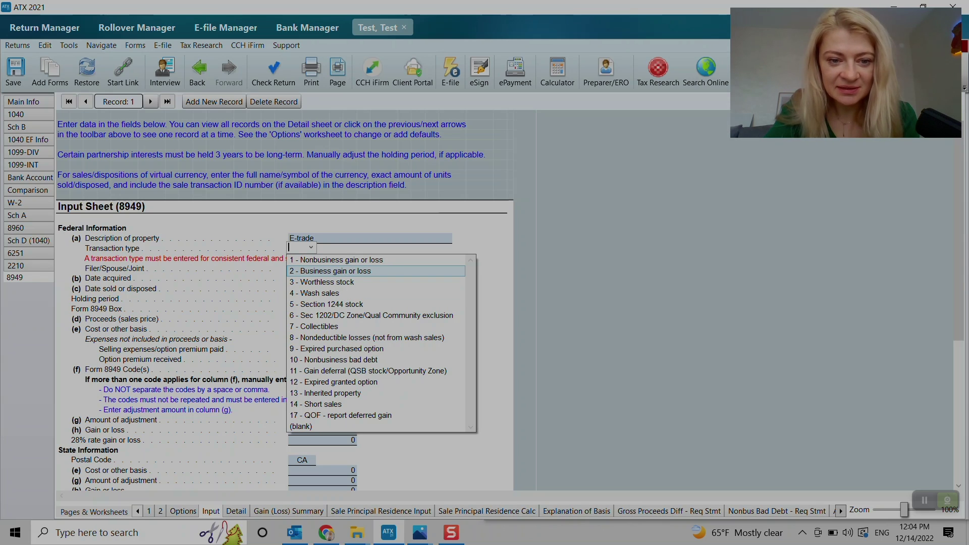
click(262, 300)
click(301, 309)
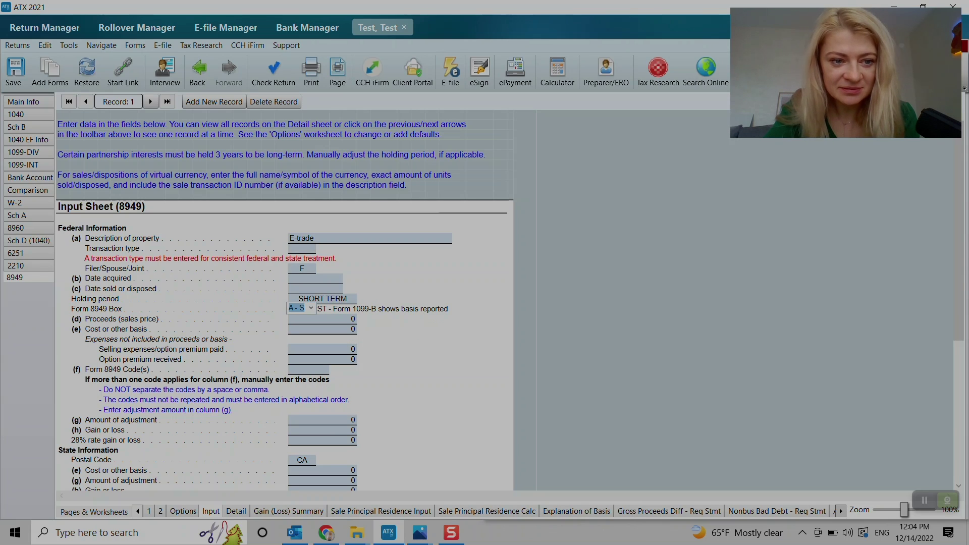
click(309, 248)
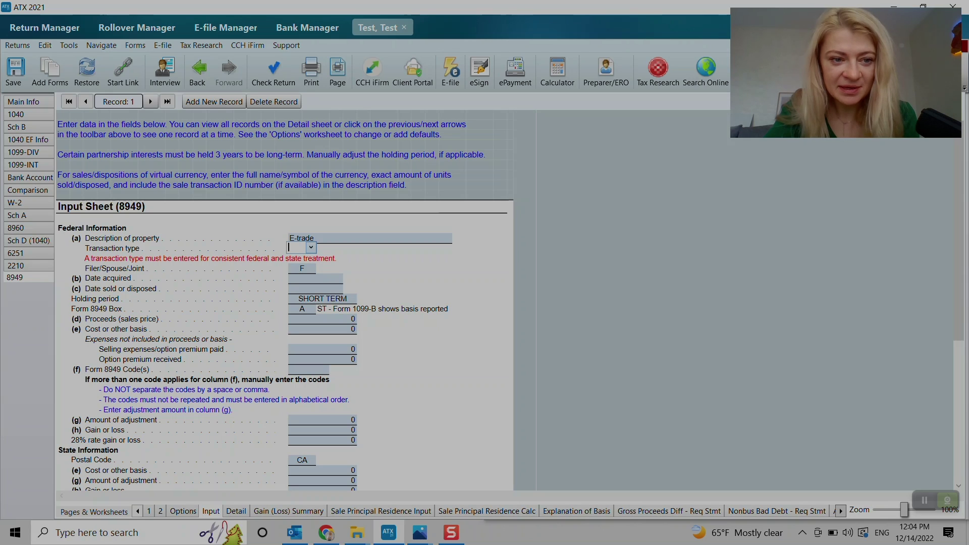
click(316, 278)
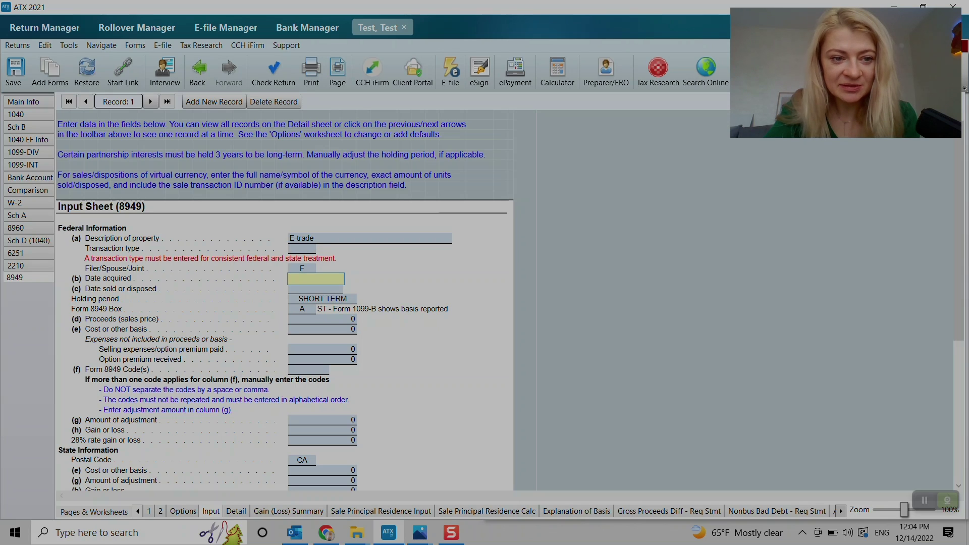
click(309, 248)
click(311, 247)
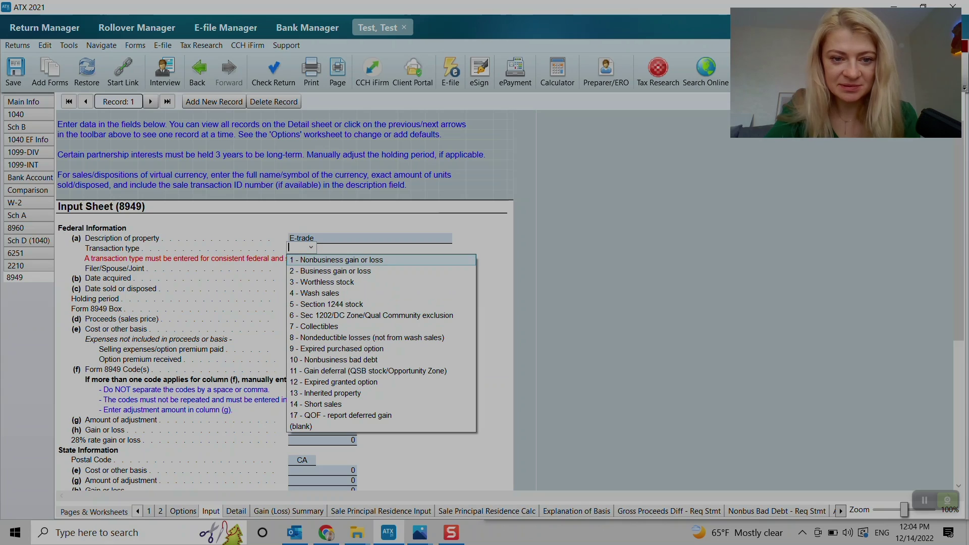
key(Down)
key(Down)
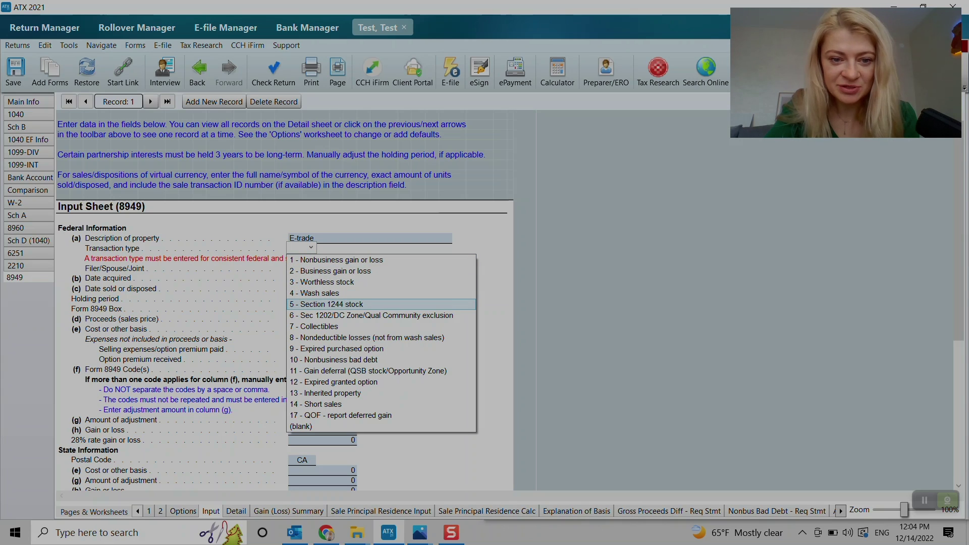
key(Down)
key(Down)
key(Down)
key(Down)
key(Down)
key(Down)
key(Down)
key(Down)
key(Down)
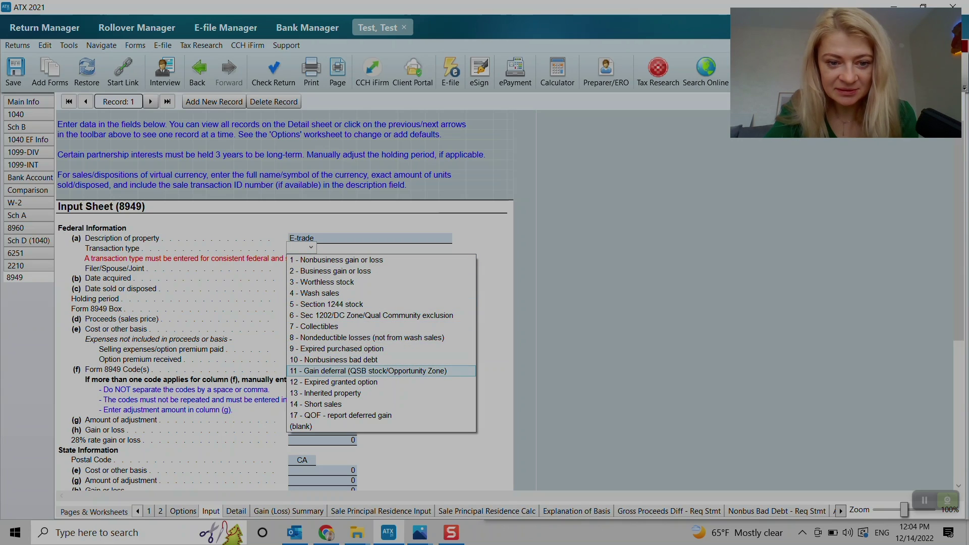
key(Down)
key(Down)
key(Return)
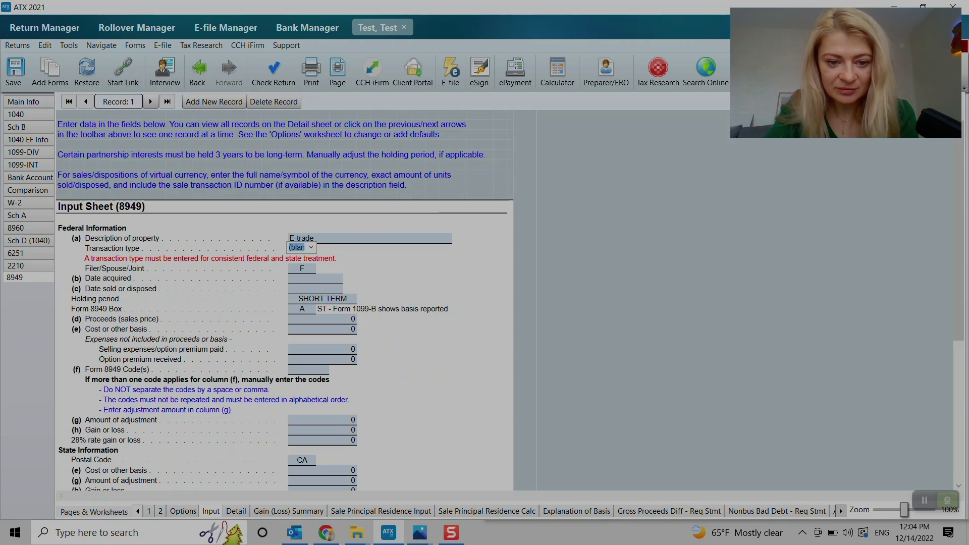
Enter 01/01/2021 as the date acquired and 12/31/2021 as the date sold or disposed for the E-trade record.
click(302, 309)
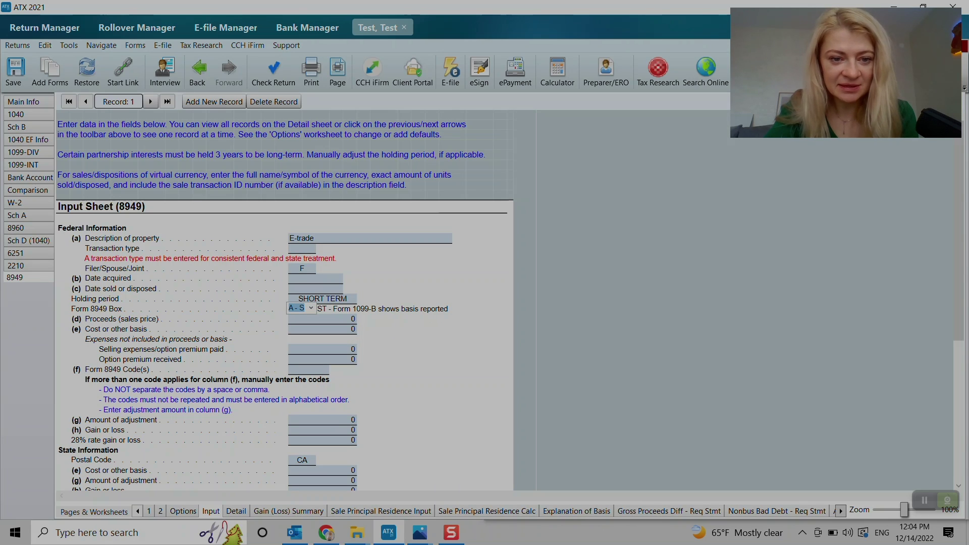
key(Tab)
key(Tab)
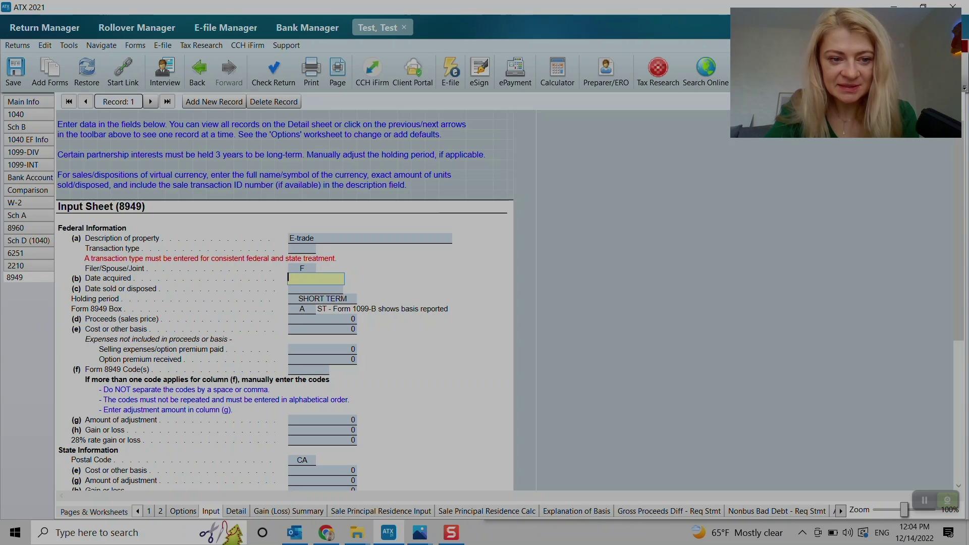
text(01/01)
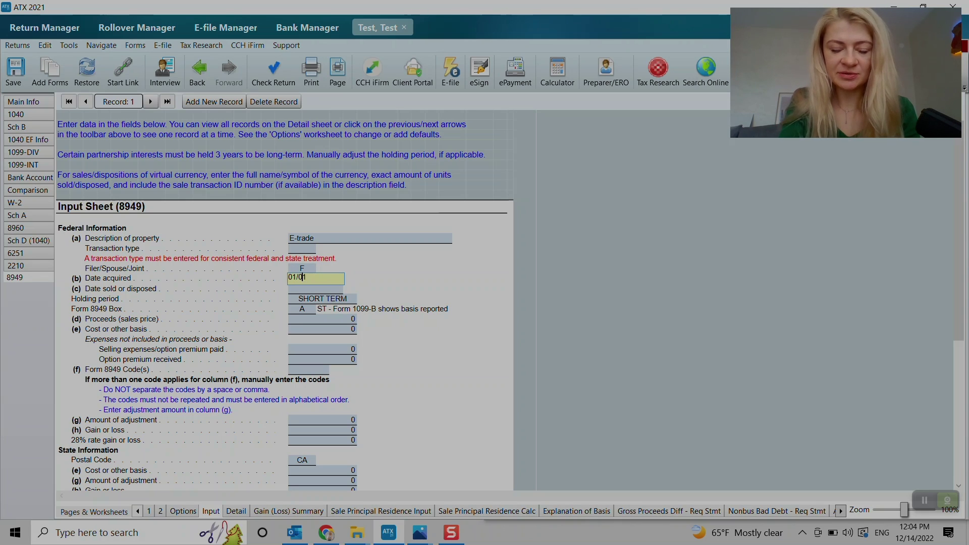
text(/20)
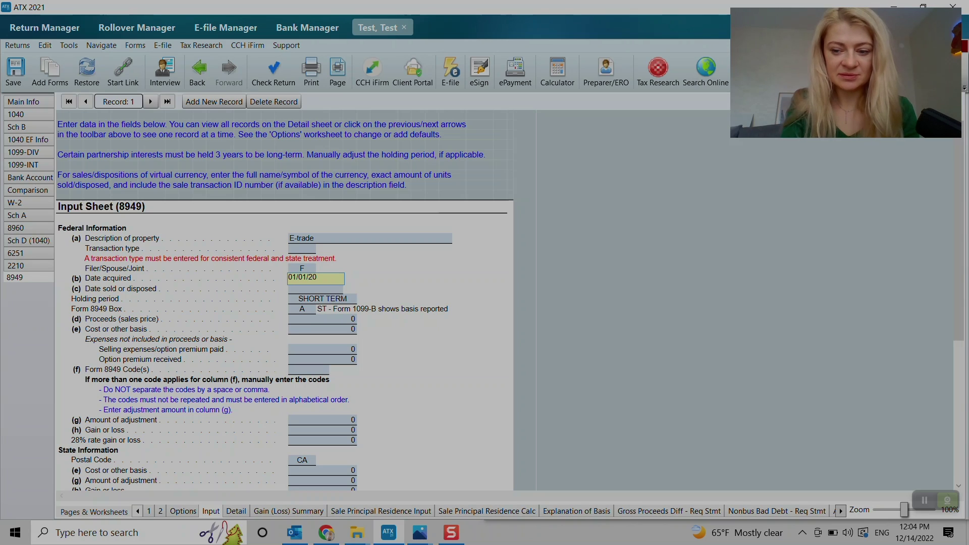
text(21)
key(Tab)
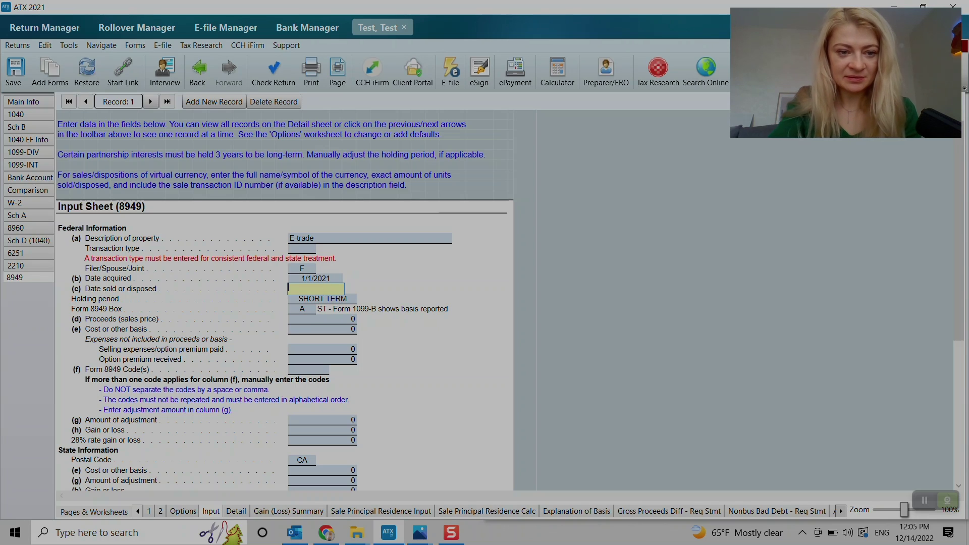
text(12/31/2021)
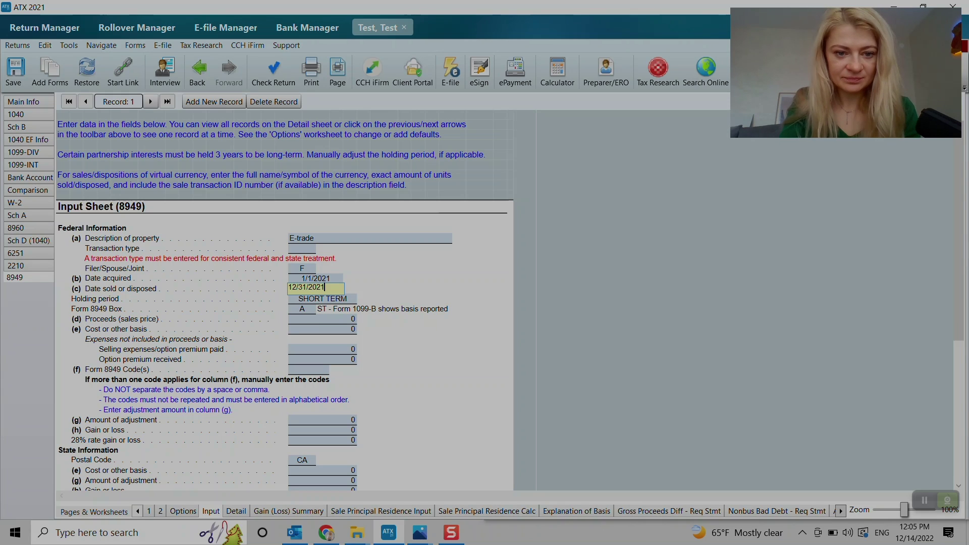
key(Tab)
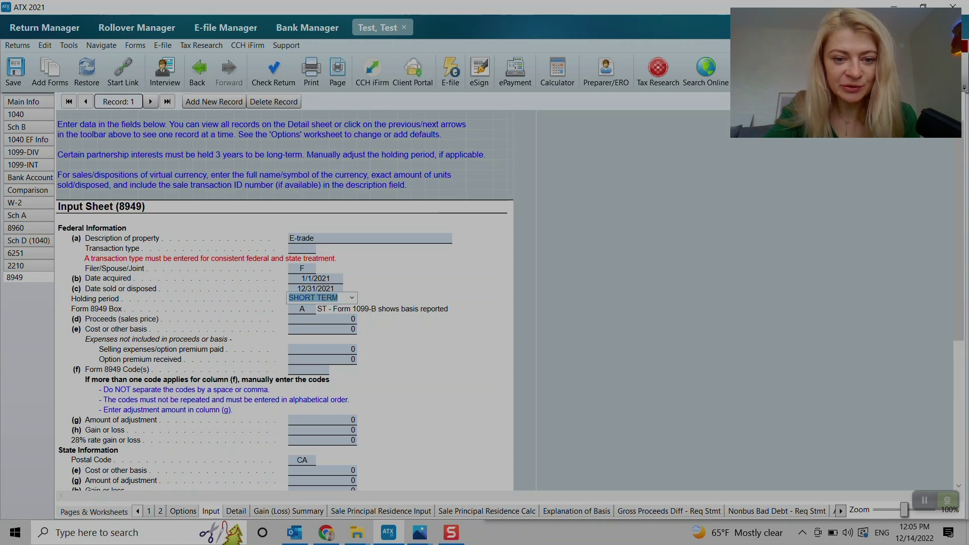
Set the E-trade record's proceeds to 10 and its cost or other basis to 5.
key(Tab)
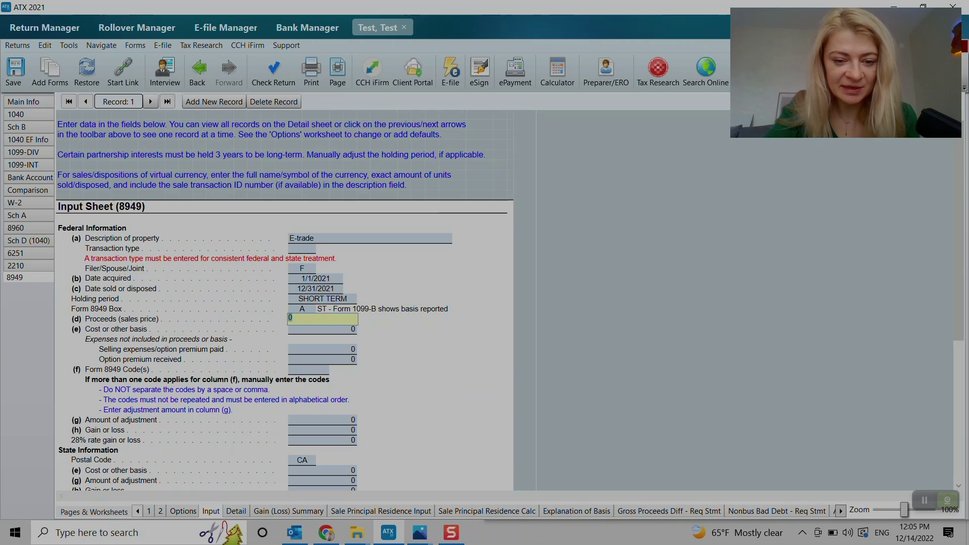
text(10)
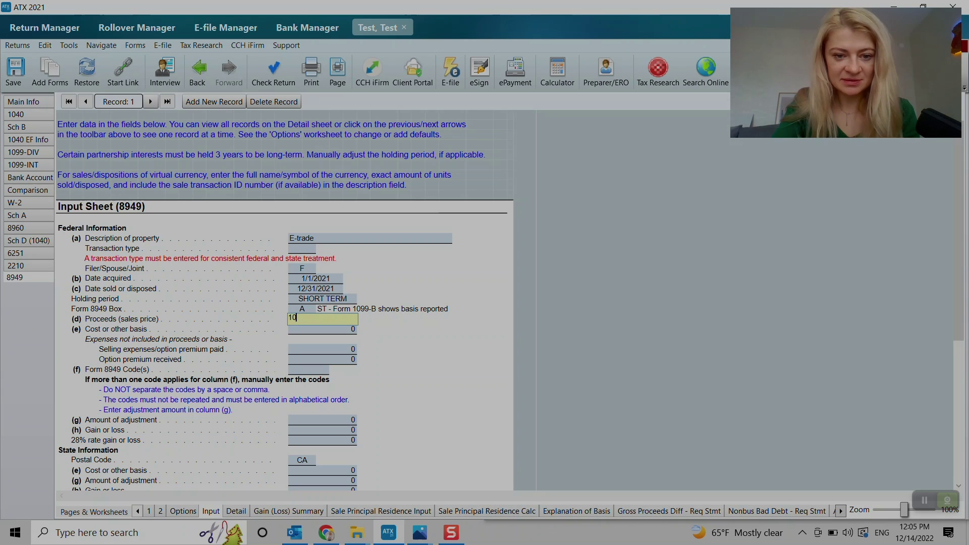
key(Tab)
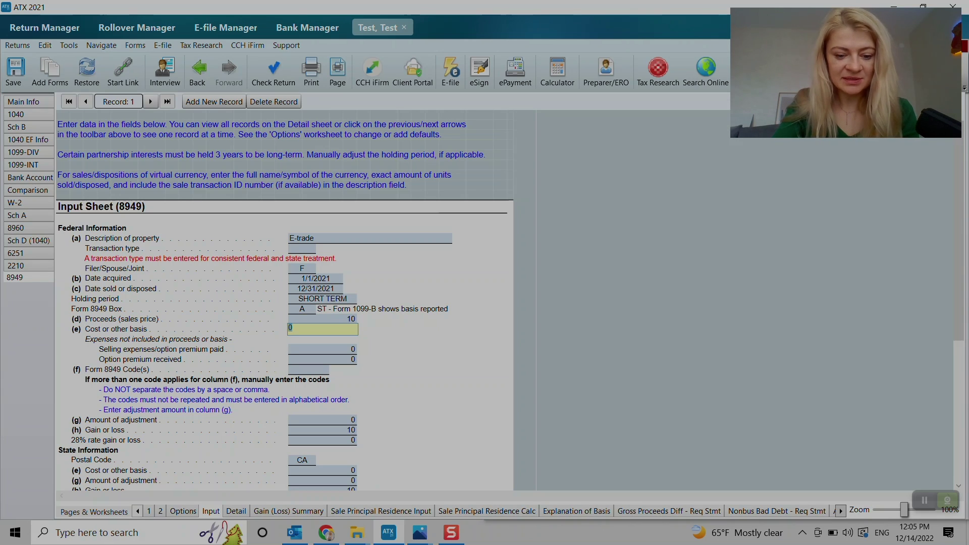
text(5)
key(Tab)
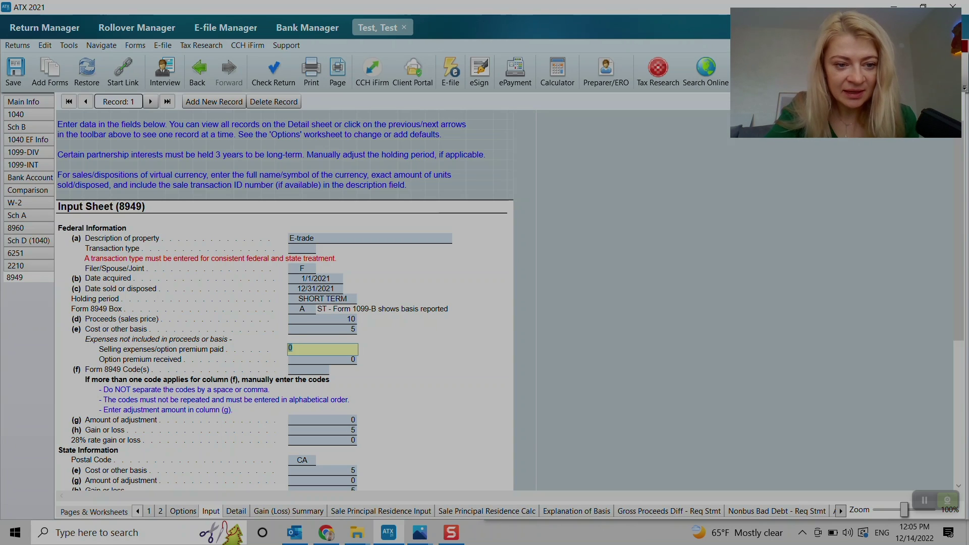
Review the rest of the E-trade record's input sheet, from the adjustment amount through the state, AMT and nonbusiness bad debt sections.
click(323, 420)
scroll(324, 420, down, 3)
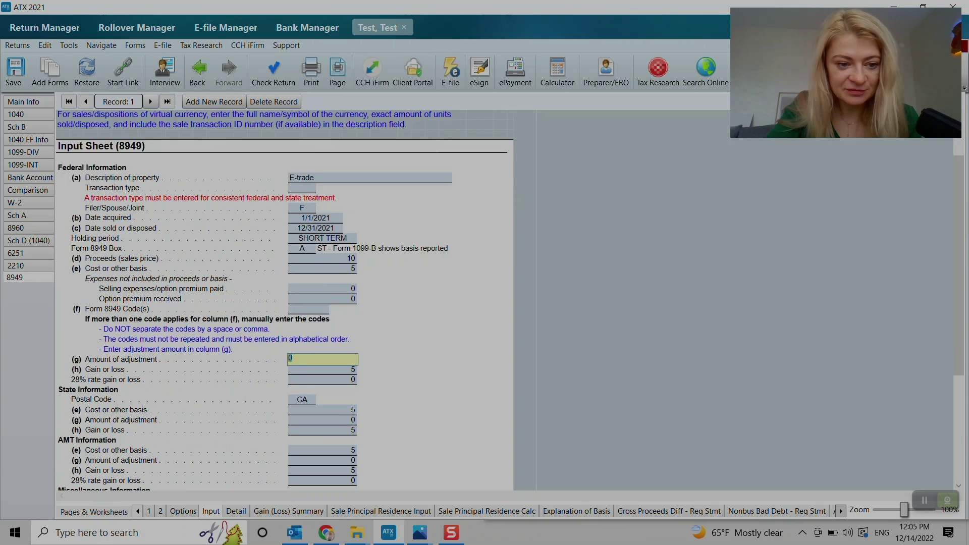
scroll(282, 303, down, 5)
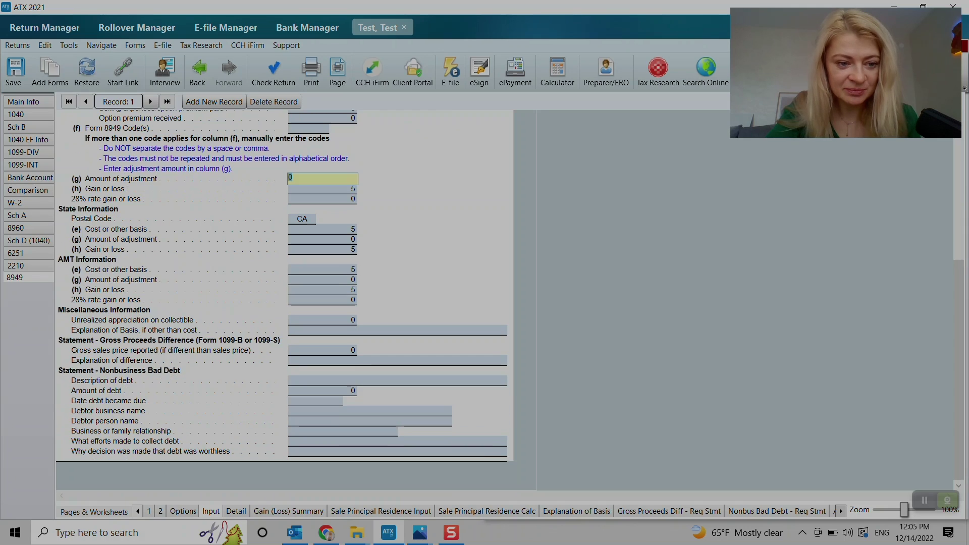
scroll(283, 303, up, 5)
scroll(283, 303, up, 3)
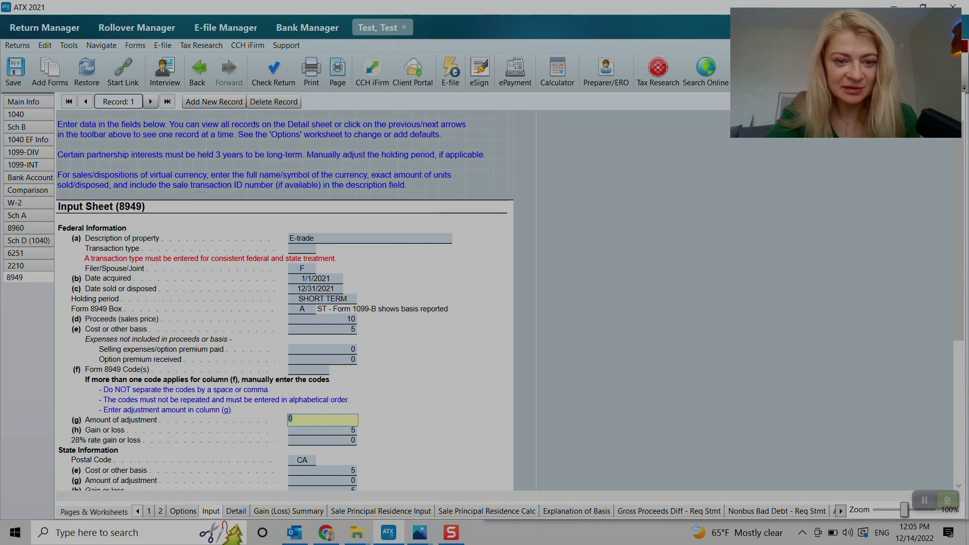
click(316, 278)
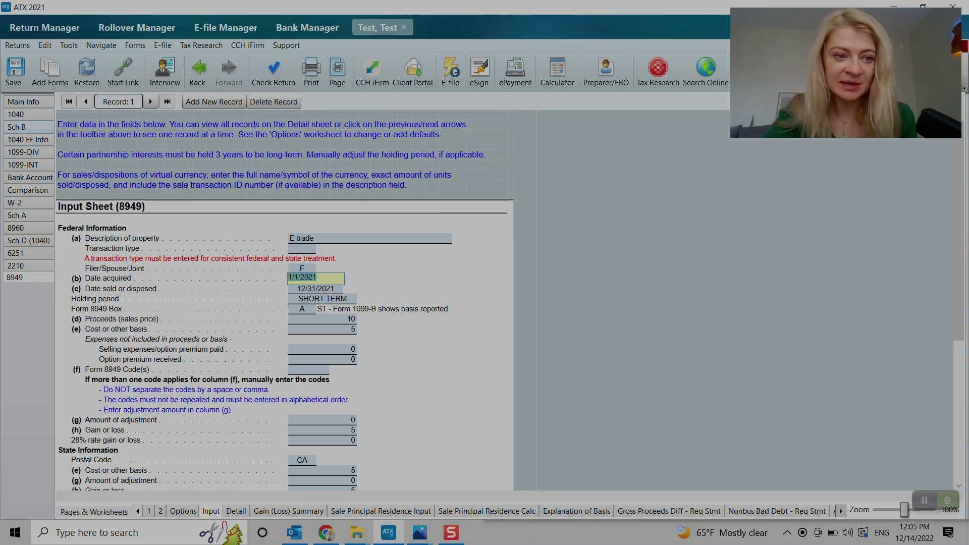
Open Schedule D and check the short-term proceeds and cost cells on lines 1a, 1b and 2 of Part I.
click(23, 128)
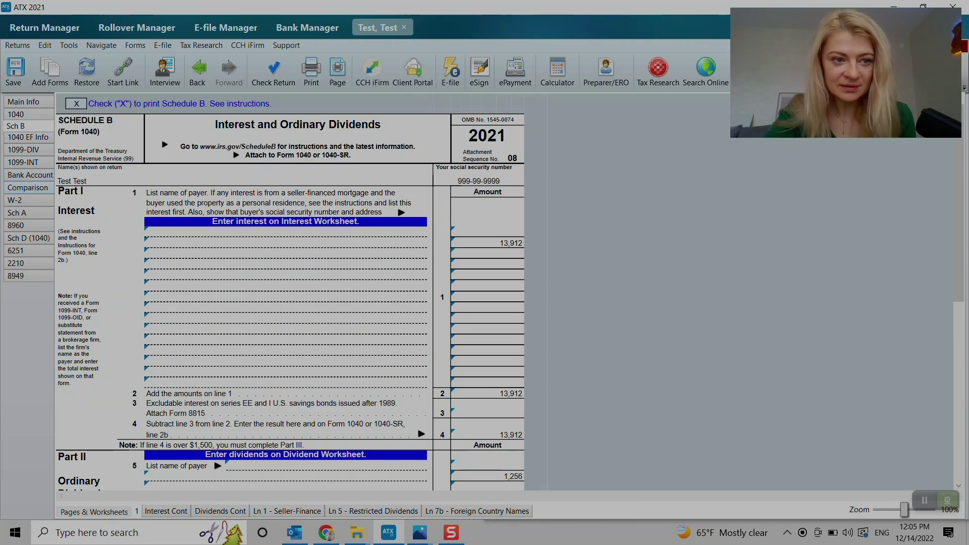
click(29, 235)
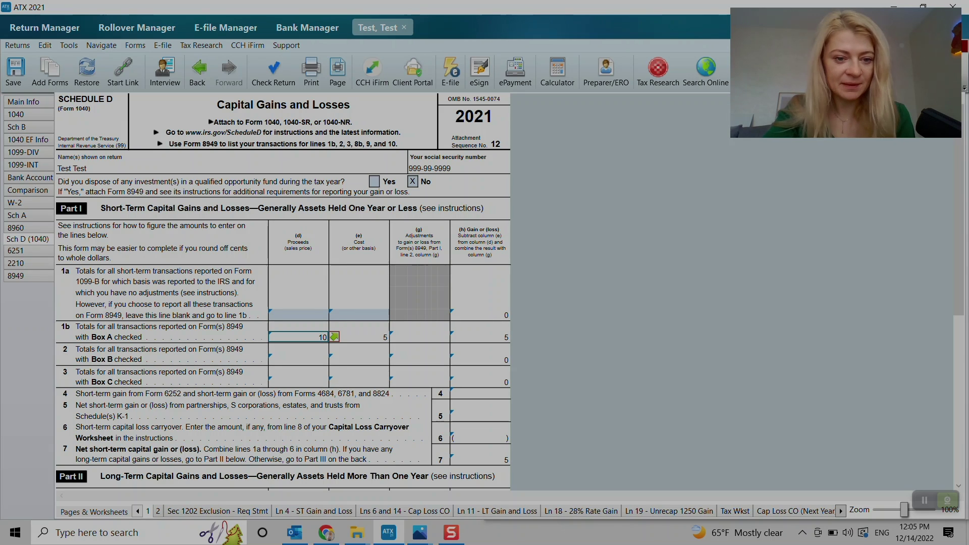
click(298, 359)
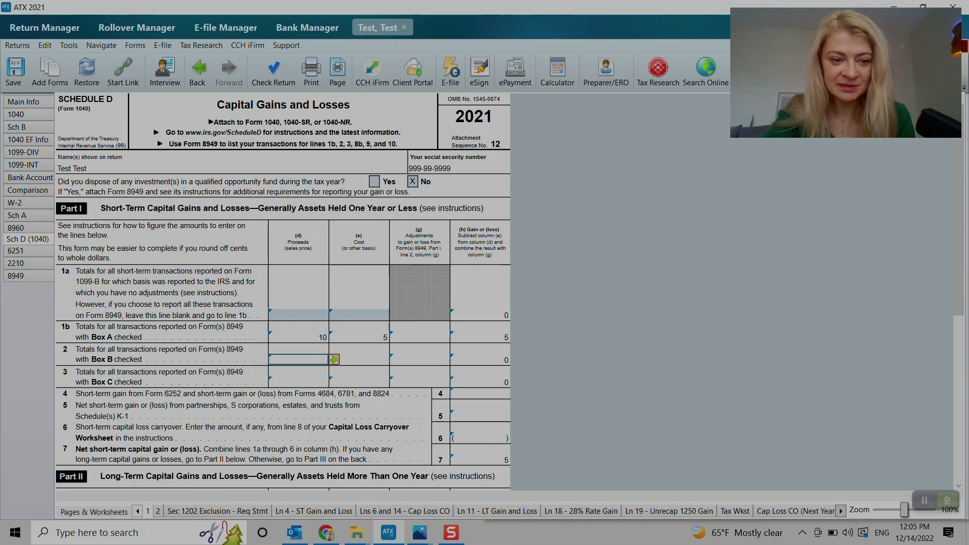
scroll(283, 291, down, 1)
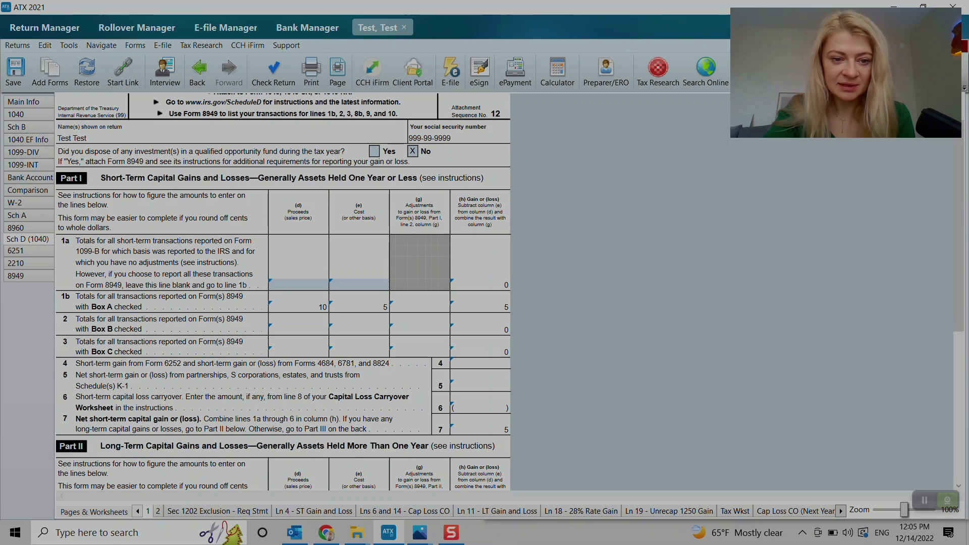
click(299, 307)
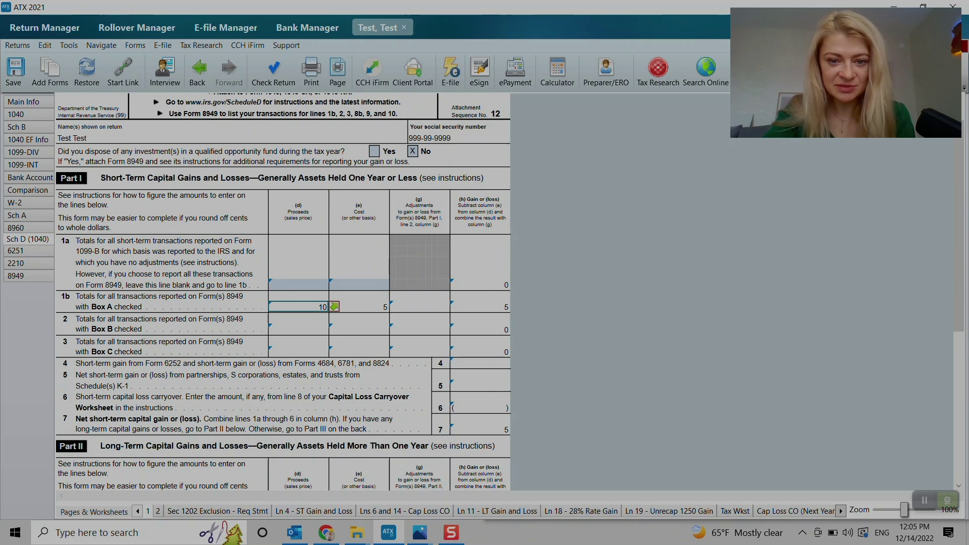
click(298, 285)
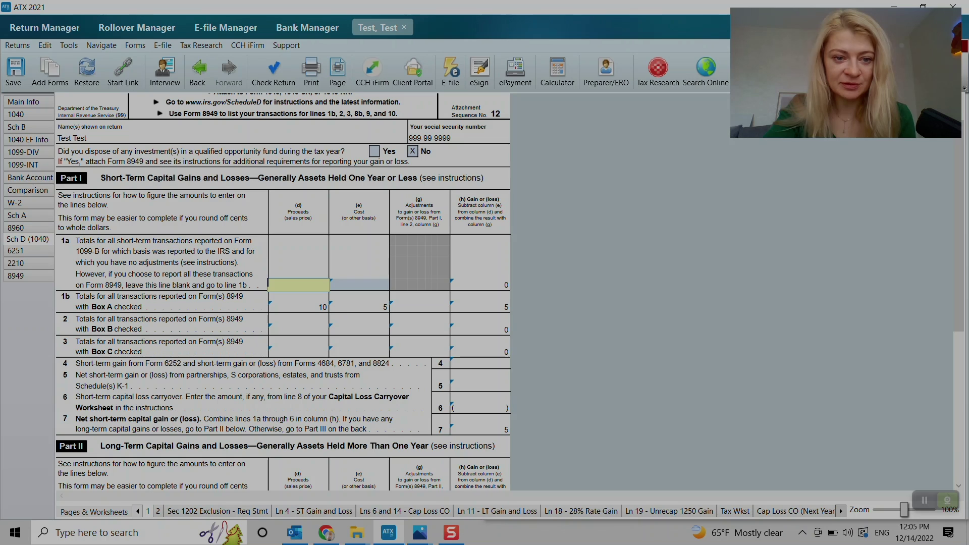
click(359, 285)
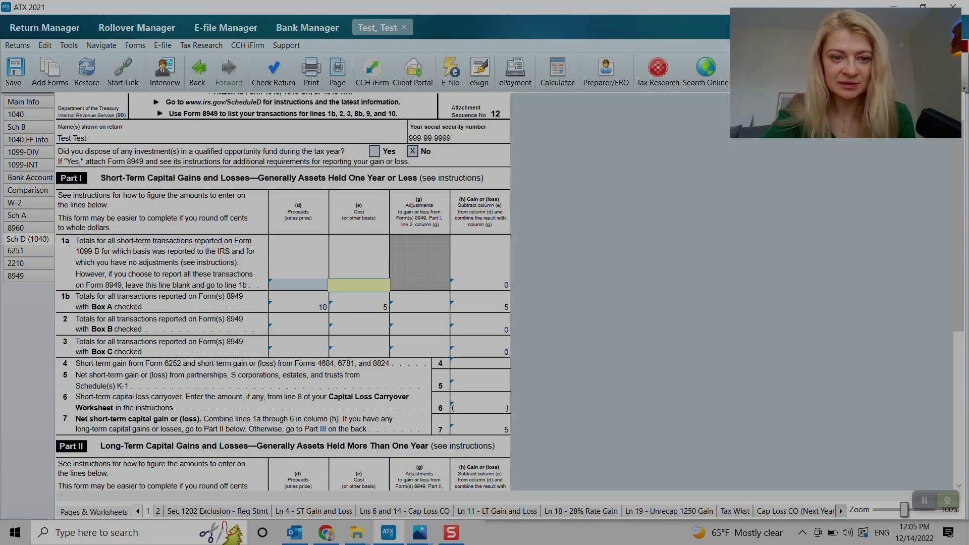
Check the long-term transaction lines in Part II of Schedule D, including line 8b for Box D.
scroll(282, 293, down, 3)
scroll(283, 293, down, 4)
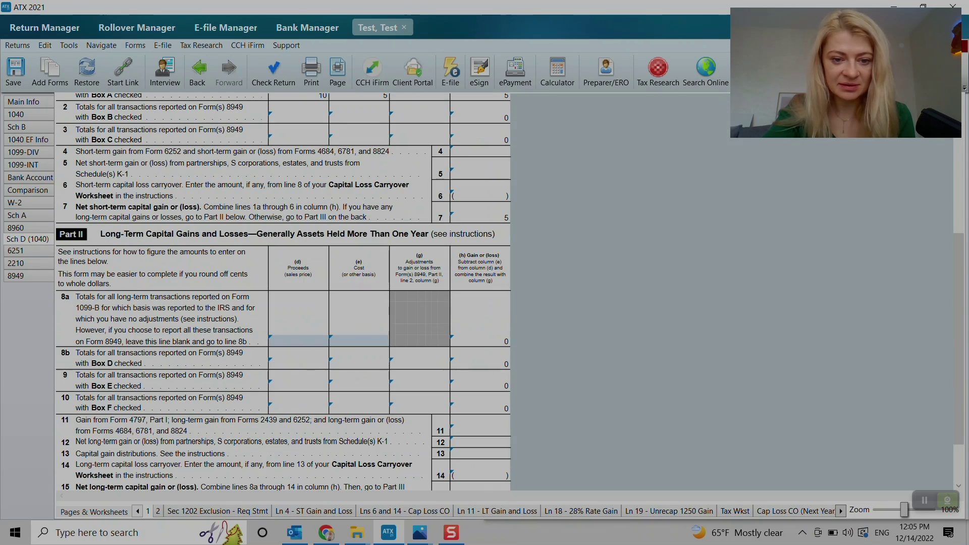
click(298, 363)
scroll(298, 298, down, 2)
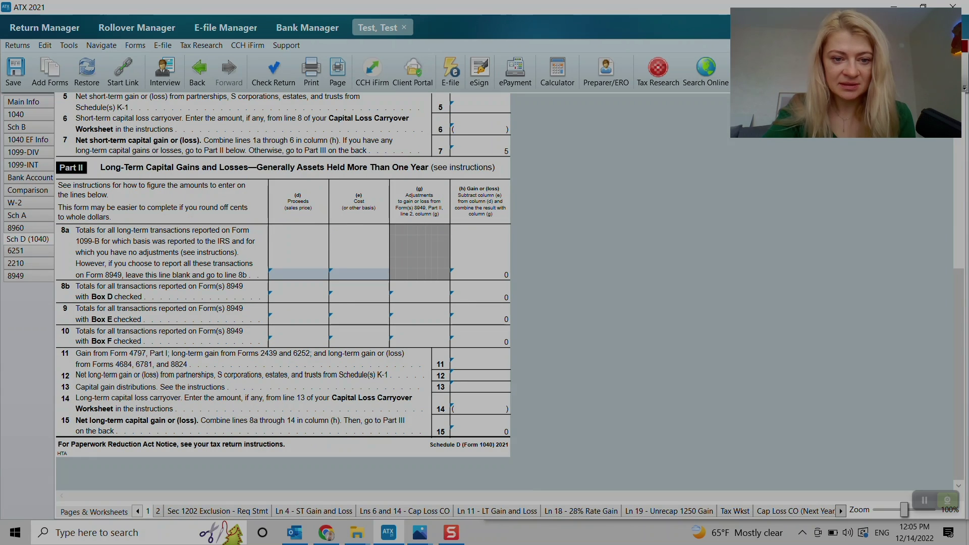
scroll(298, 308, up, 10)
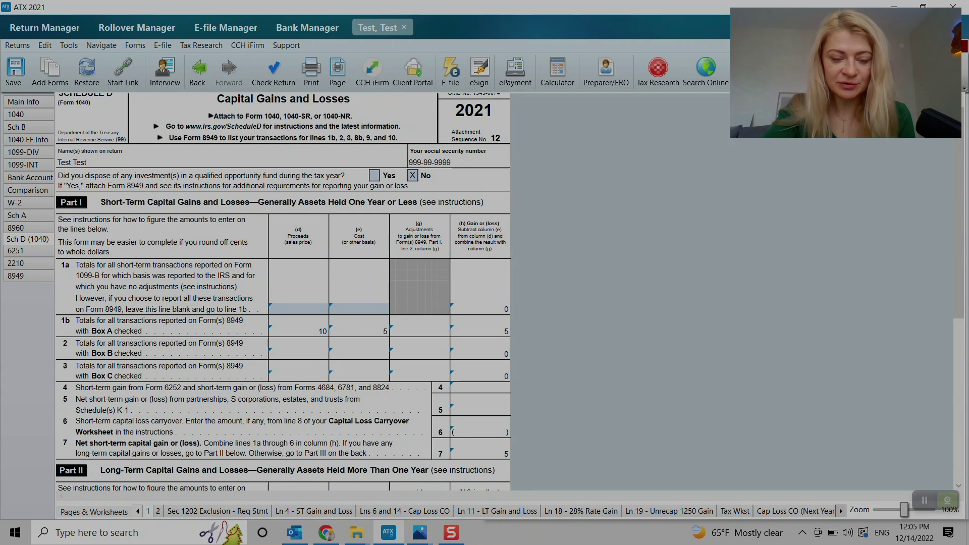
Trace the line 1b proceeds on Schedule D to their source on Form 8949 and open the E-trade row's input sheet.
click(298, 331)
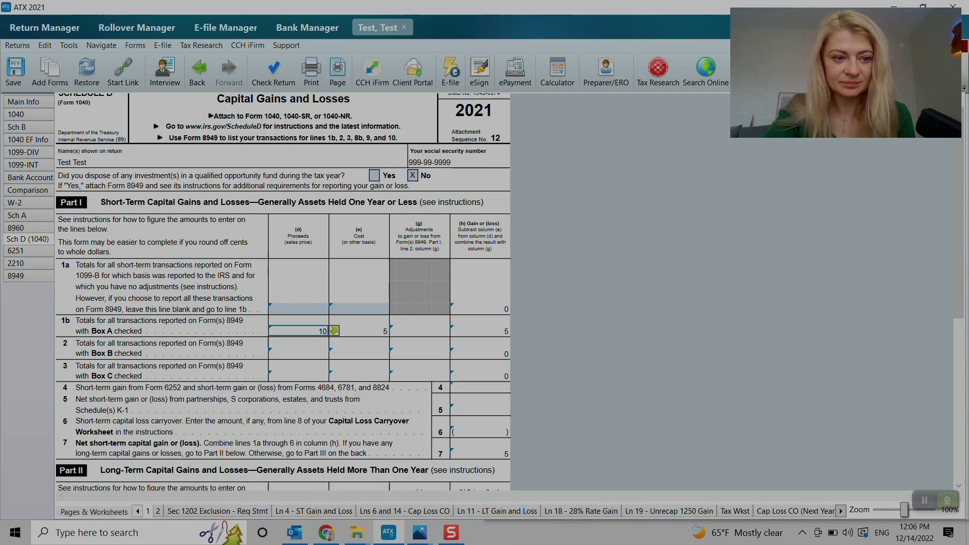
click(334, 331)
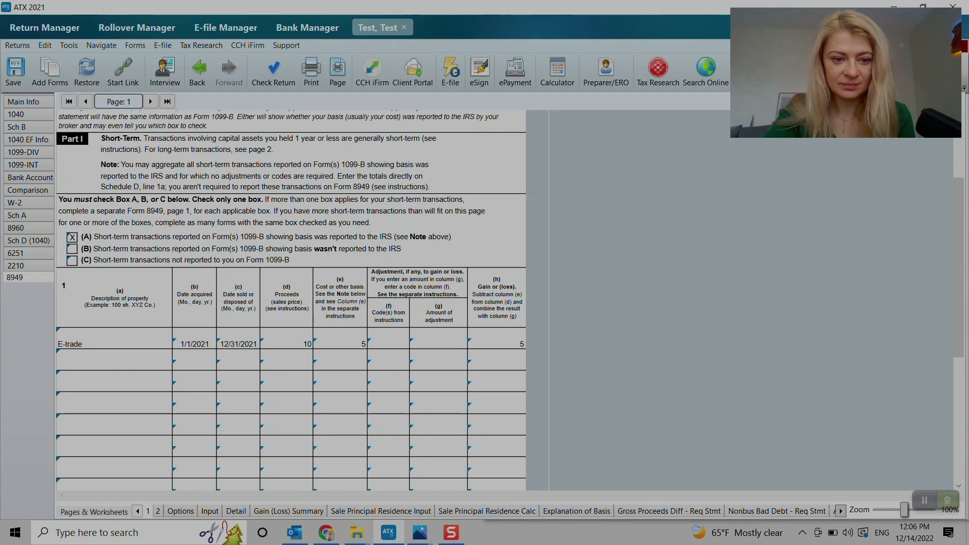
click(177, 337)
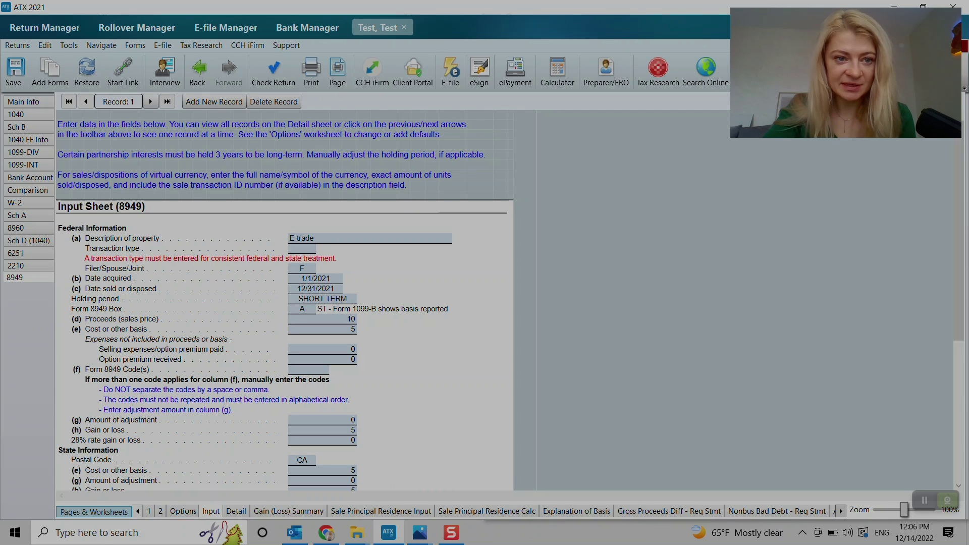
View page 1 of Form 8949 from its heading to the E-trade row and return to the input sheet.
click(94, 512)
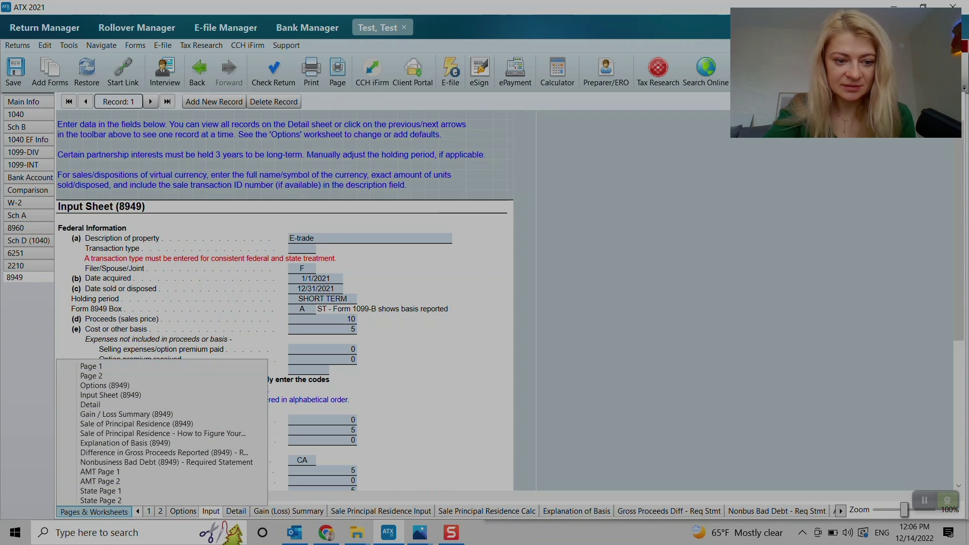
click(92, 367)
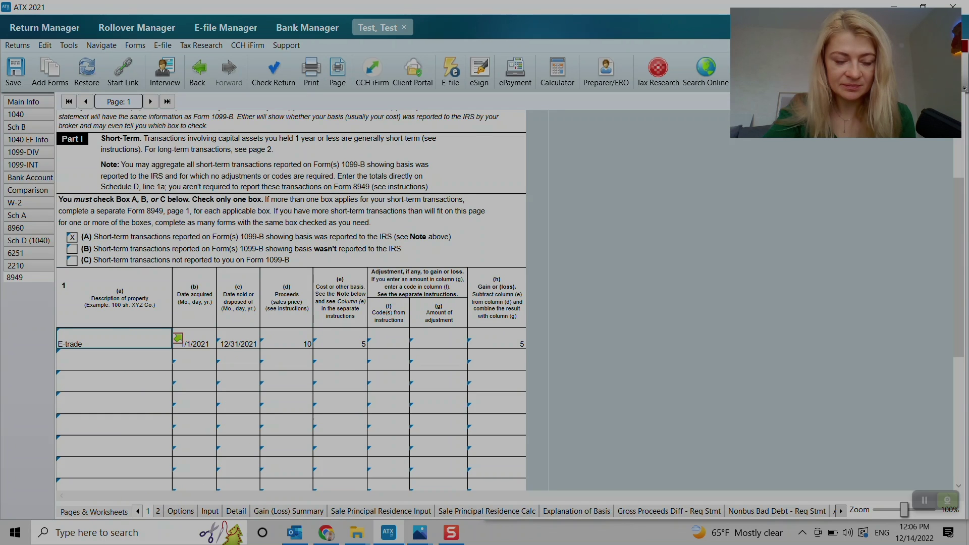
scroll(292, 300, up, 3)
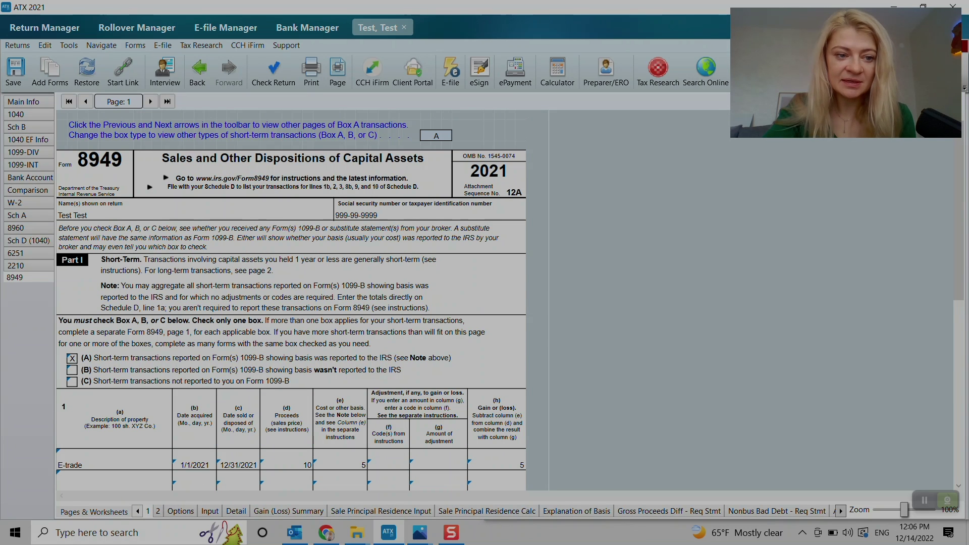
click(210, 511)
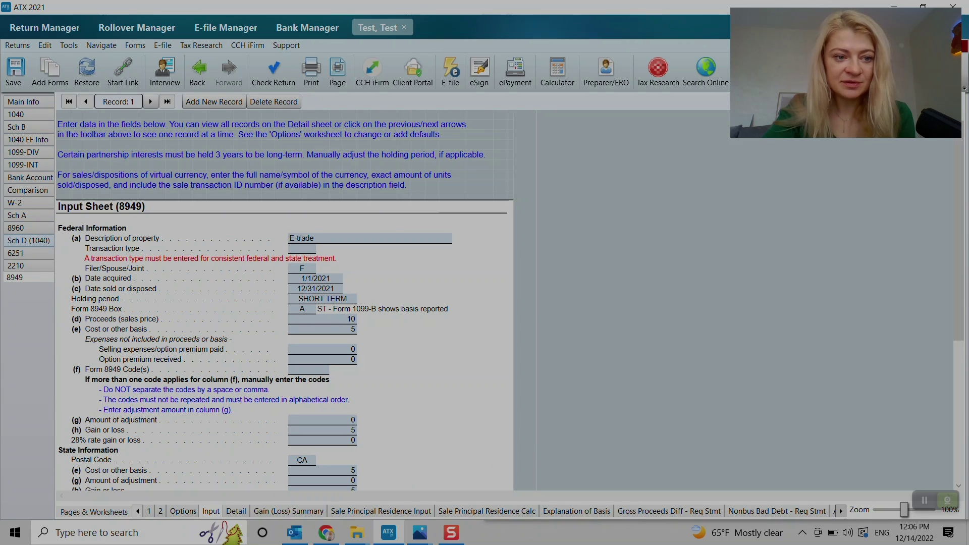
View Schedule D's line 4 short-term gain worksheet and the prior-year and next-year capital loss carryover worksheets.
click(28, 240)
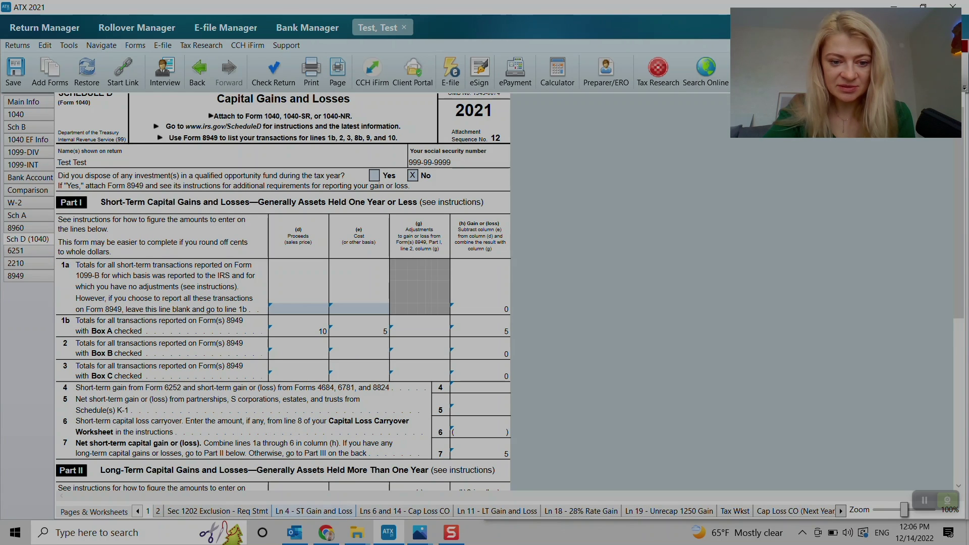
click(314, 511)
click(405, 511)
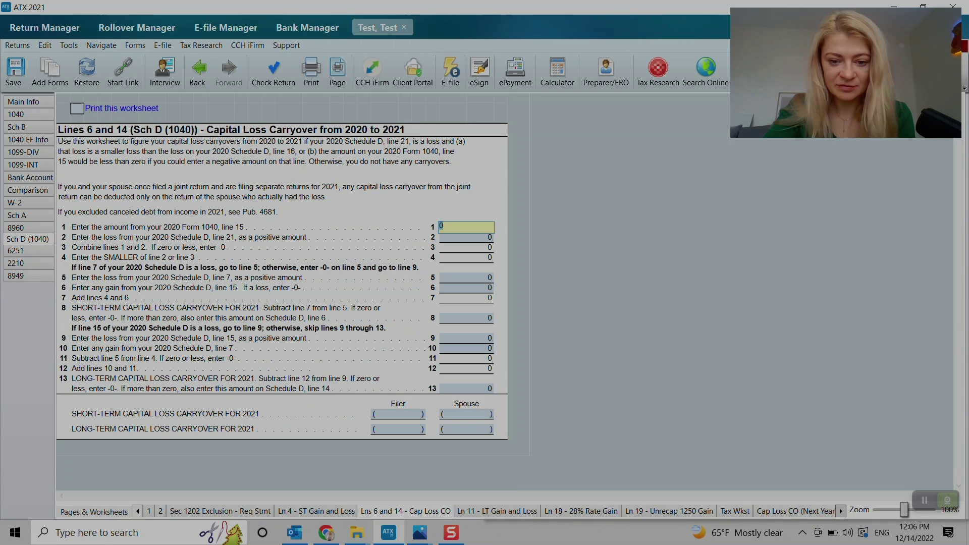
click(795, 512)
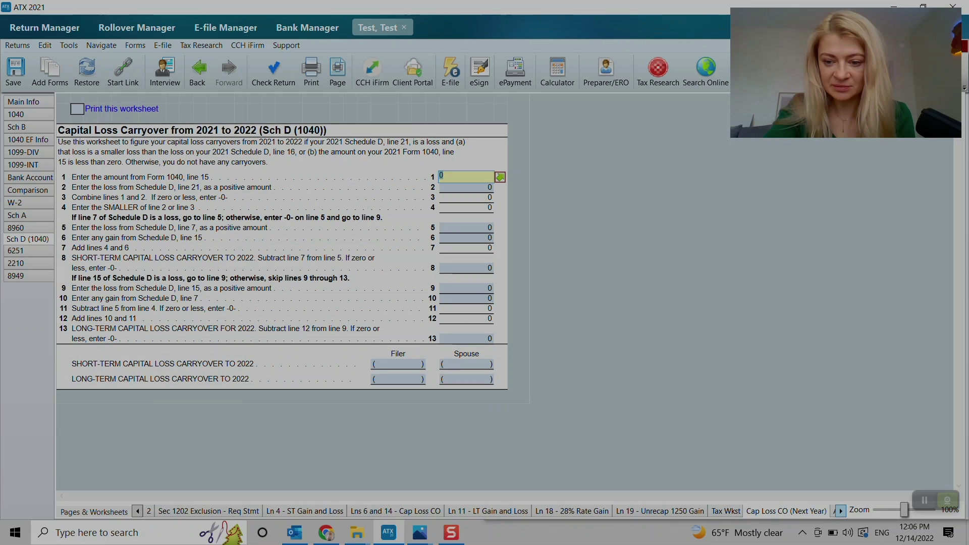
Look through Schedule D's state worksheets for line 4, line 11 and line 18 gains, and return to page 1 of Schedule D.
click(840, 511)
click(841, 512)
click(841, 511)
click(841, 511)
click(841, 511)
click(841, 512)
click(840, 511)
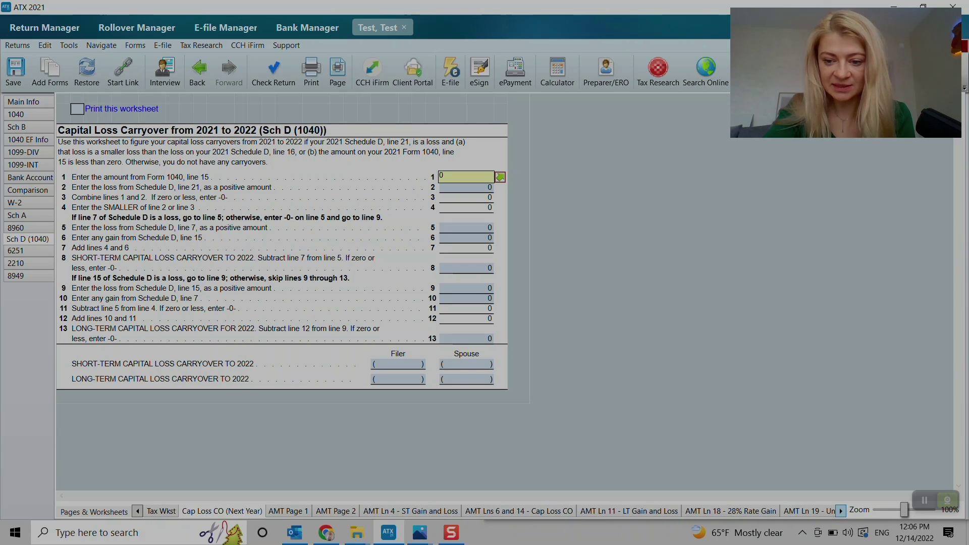
scroll(445, 511, down, 6)
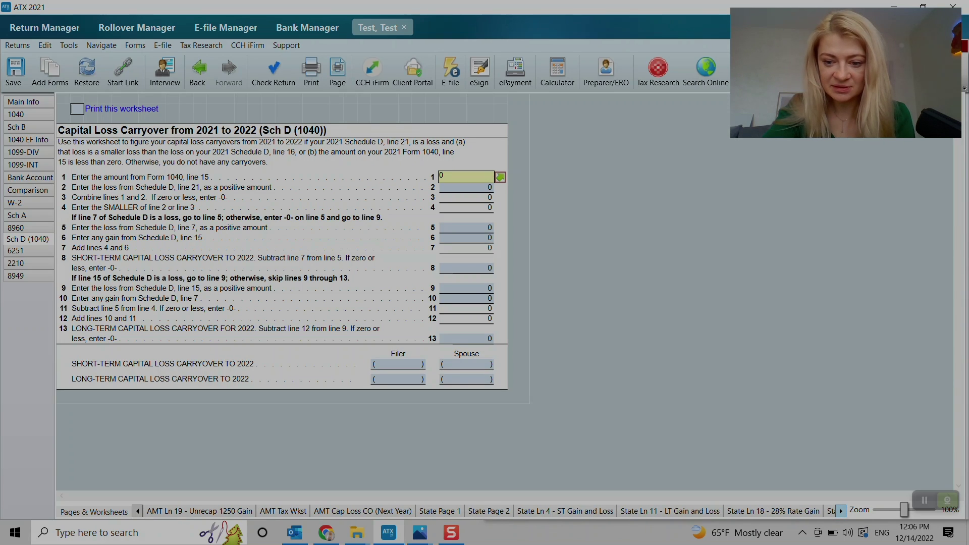
click(565, 512)
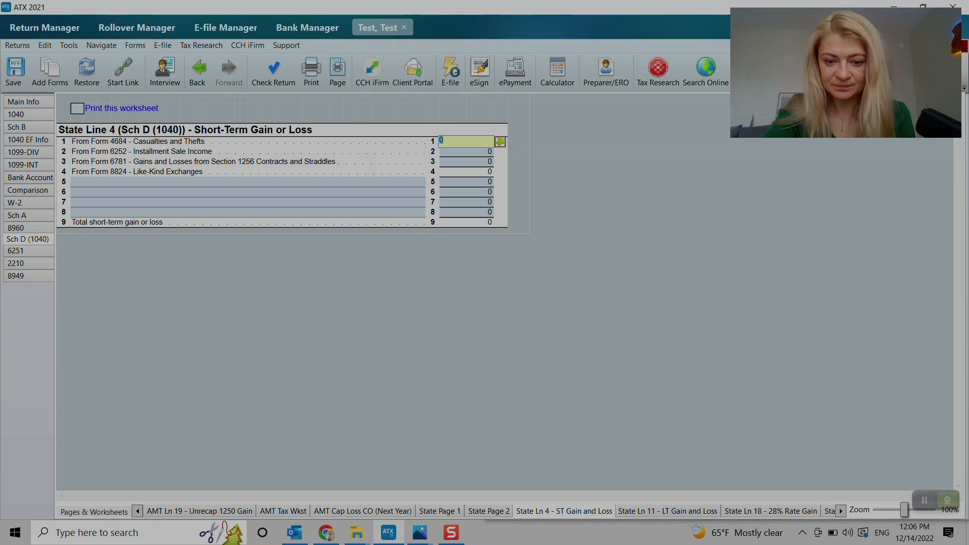
click(671, 512)
click(773, 512)
click(830, 511)
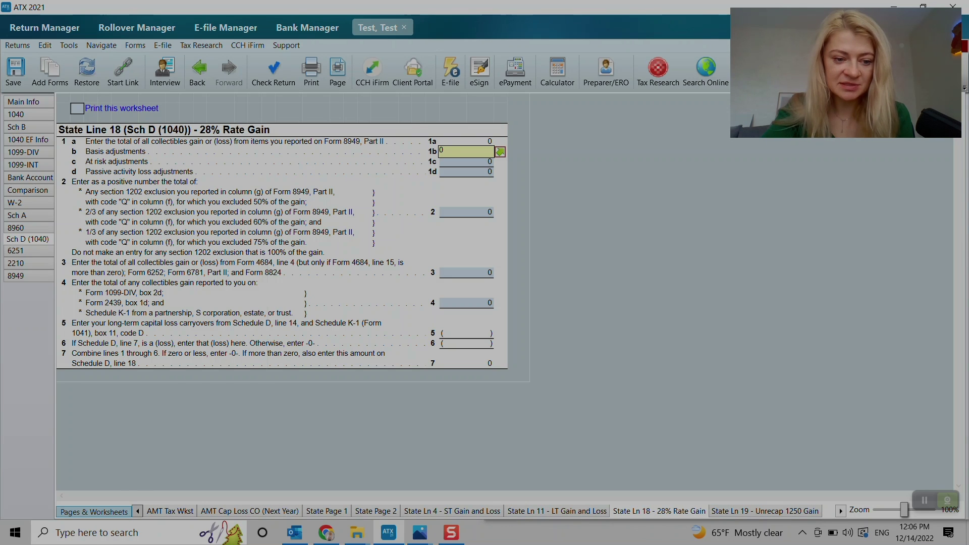
click(94, 511)
click(126, 270)
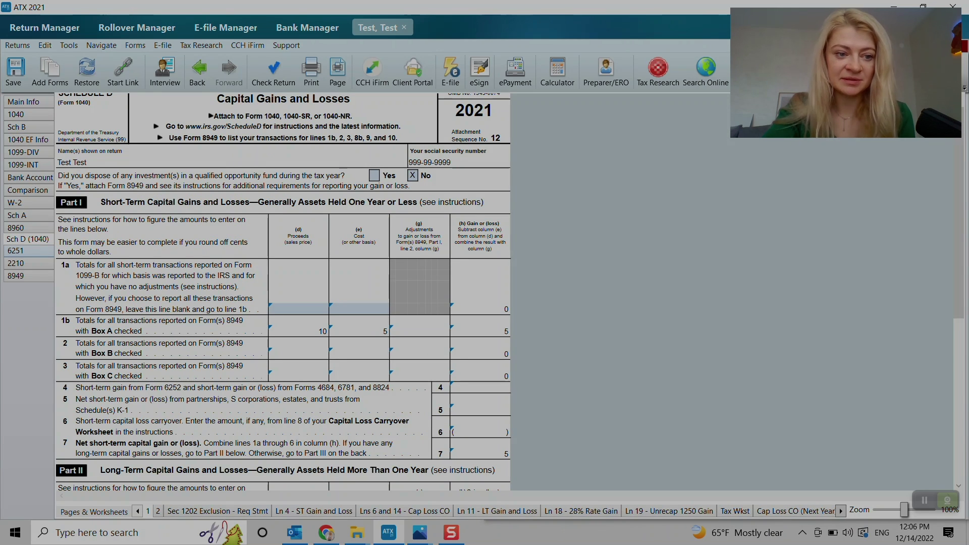
From Form 8949, open the PDF selection for the Form 8949 Exception to reporting attachment and close it without attaching a file.
click(16, 276)
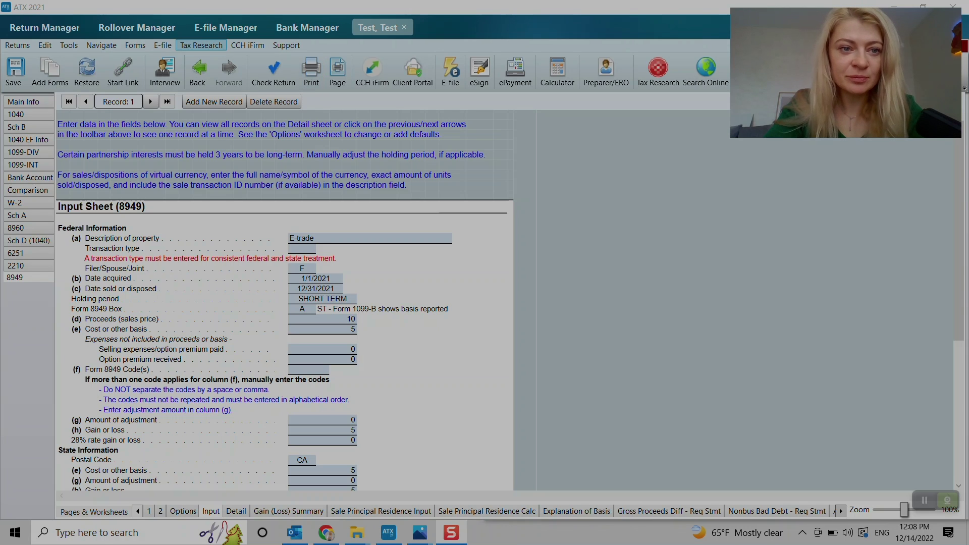
click(163, 45)
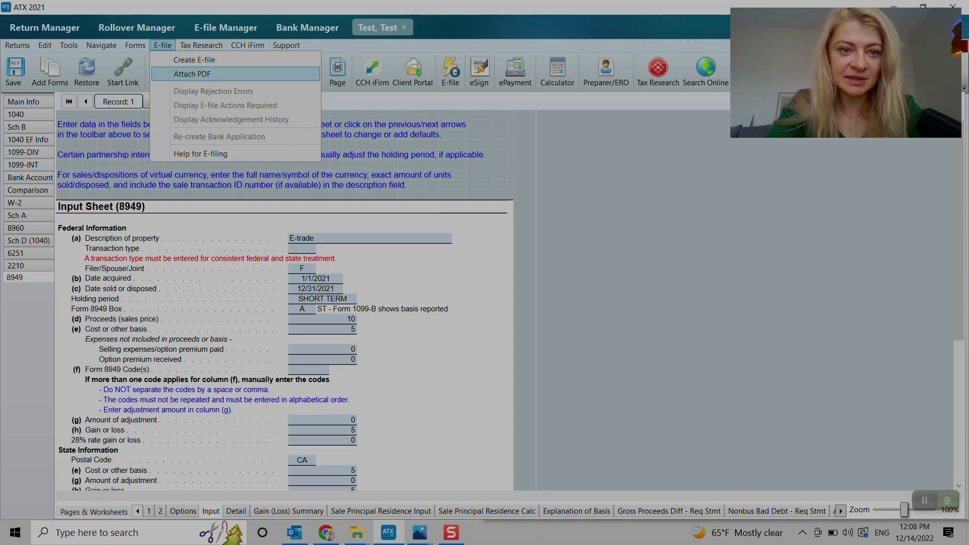
click(192, 74)
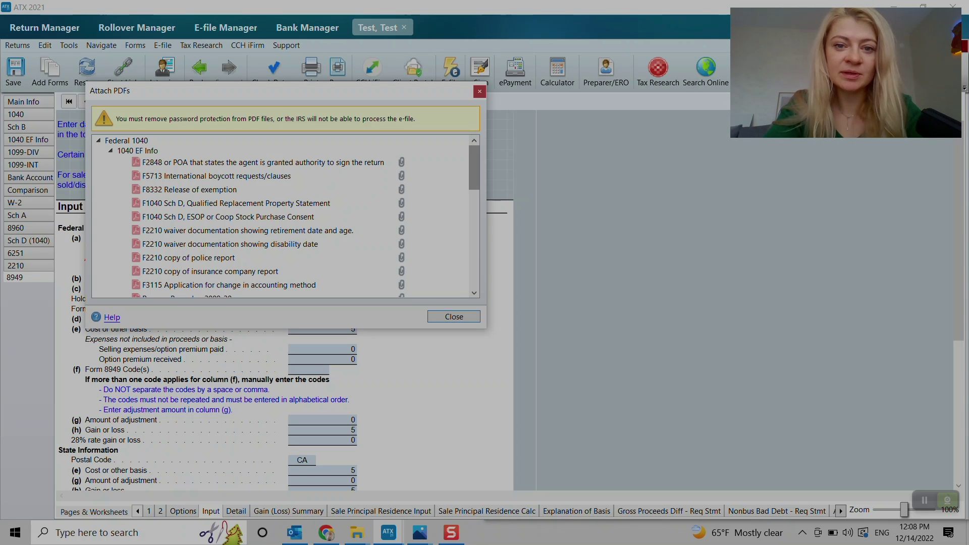
scroll(282, 216, down, 10)
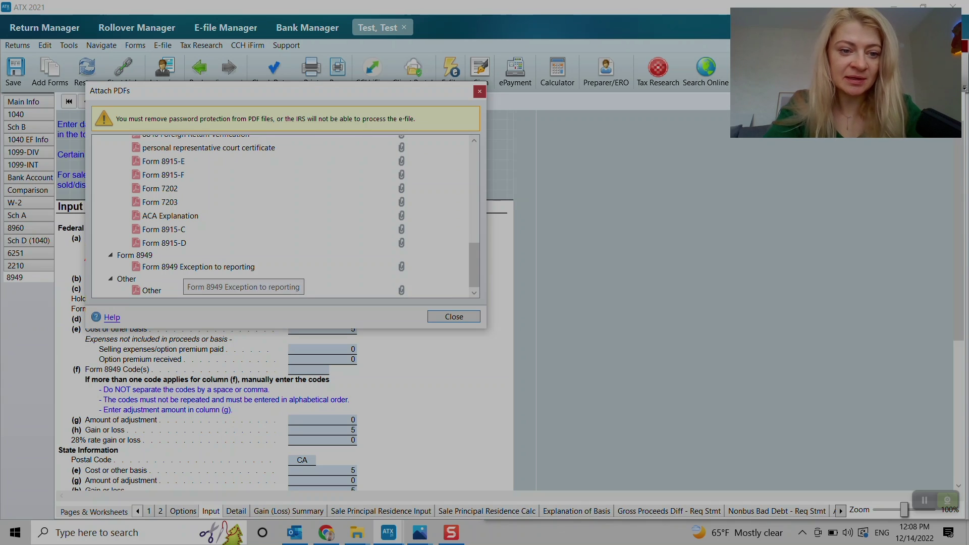
double_click(202, 267)
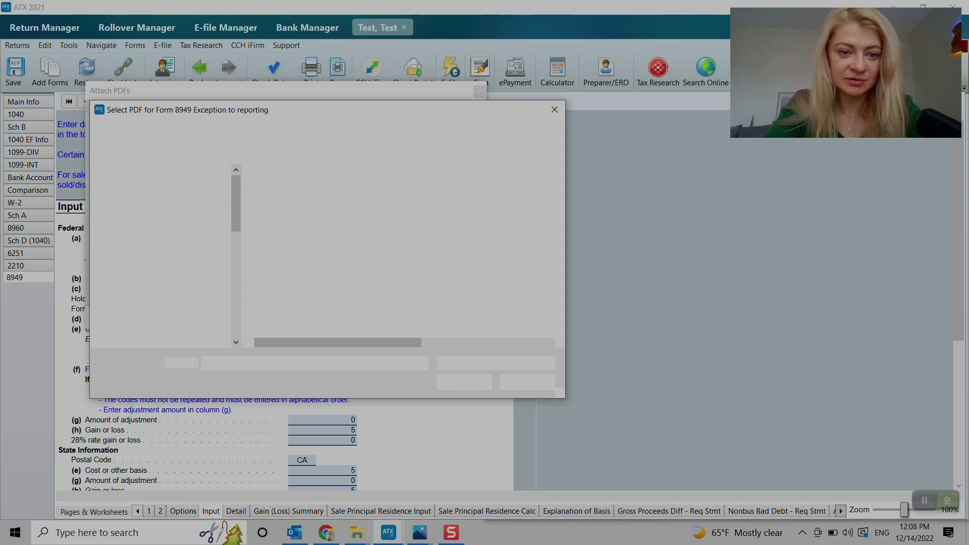
click(555, 109)
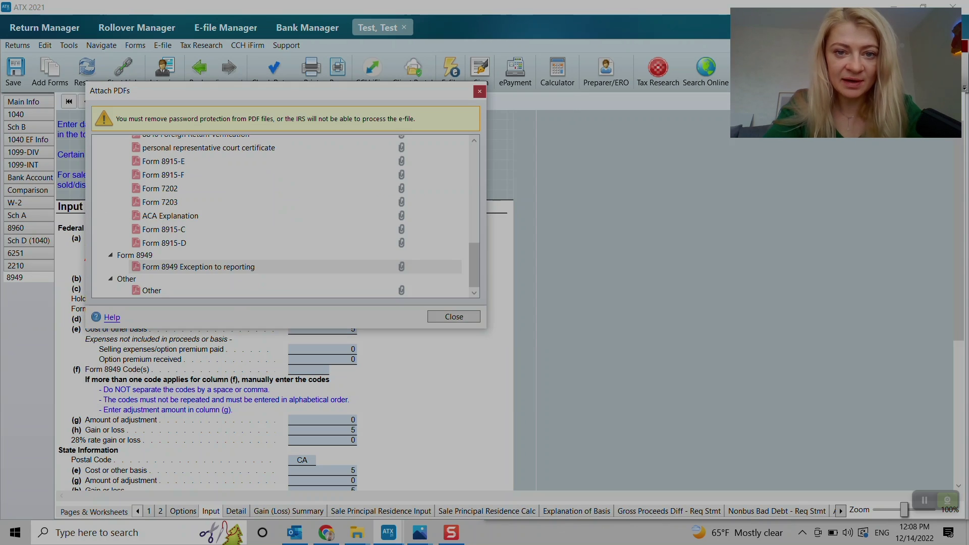
click(480, 91)
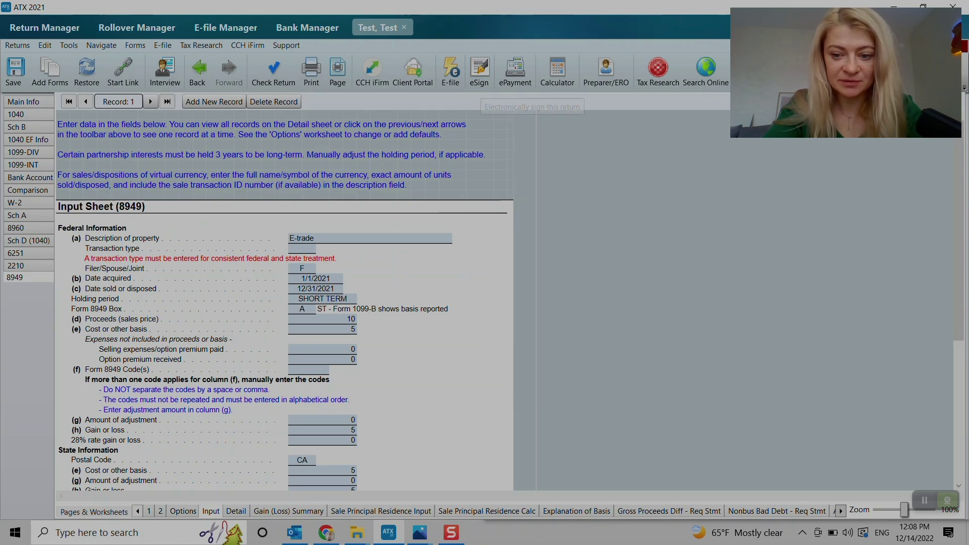